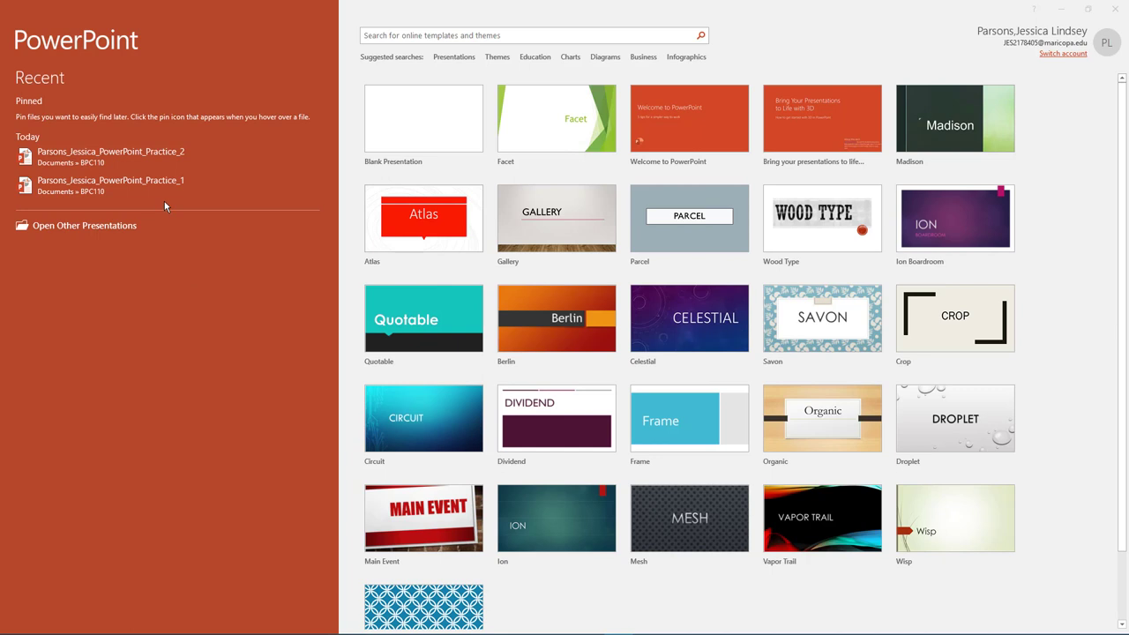
- Open Practice_2 from Recent and save a copy named with Practice_3 instead
{"action": "left_click", "coordinate": [160, 156]}
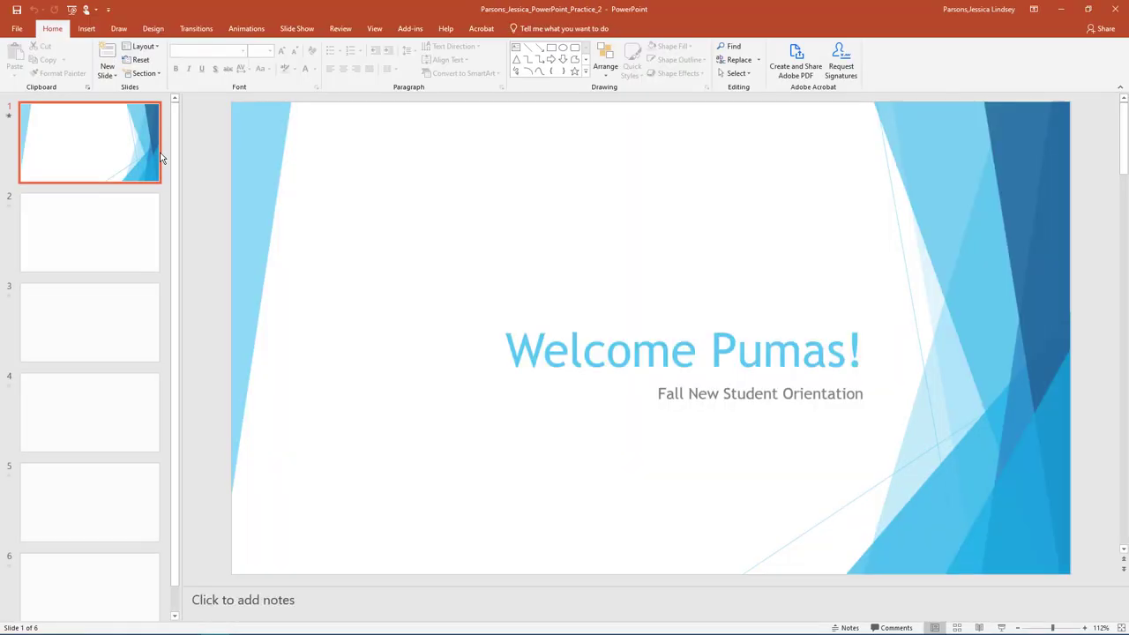
{"action": "left_click", "coordinate": [17, 32]}
{"action": "left_click", "coordinate": [38, 143]}
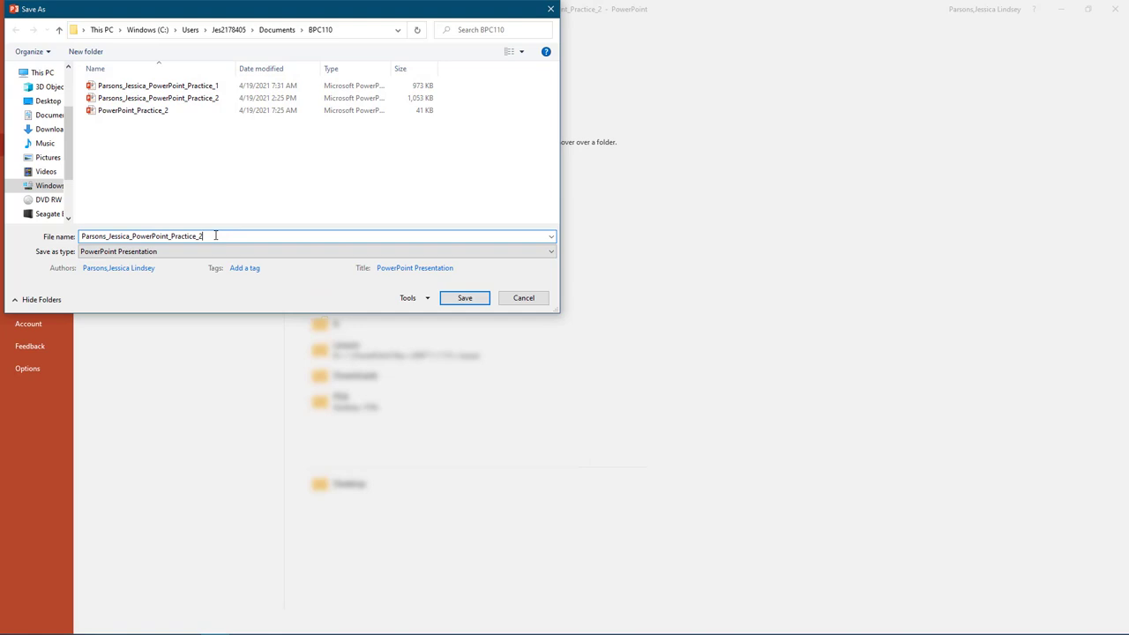
{"action": "key", "text": "BackSpace"}
{"action": "type", "text": "3"}
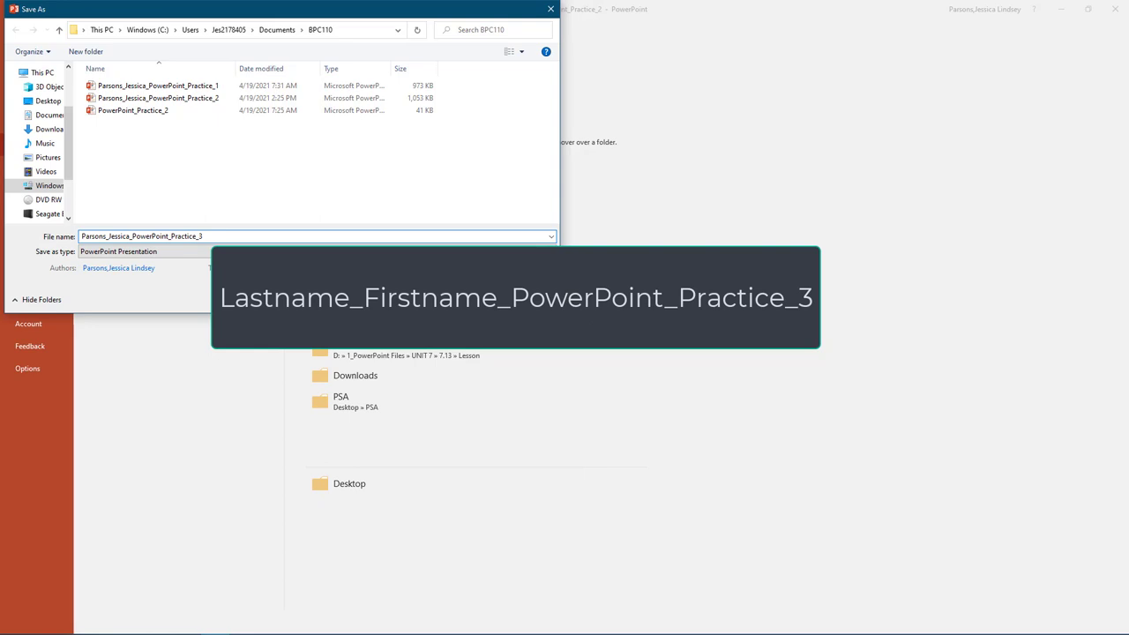
{"action": "left_click", "coordinate": [457, 300]}
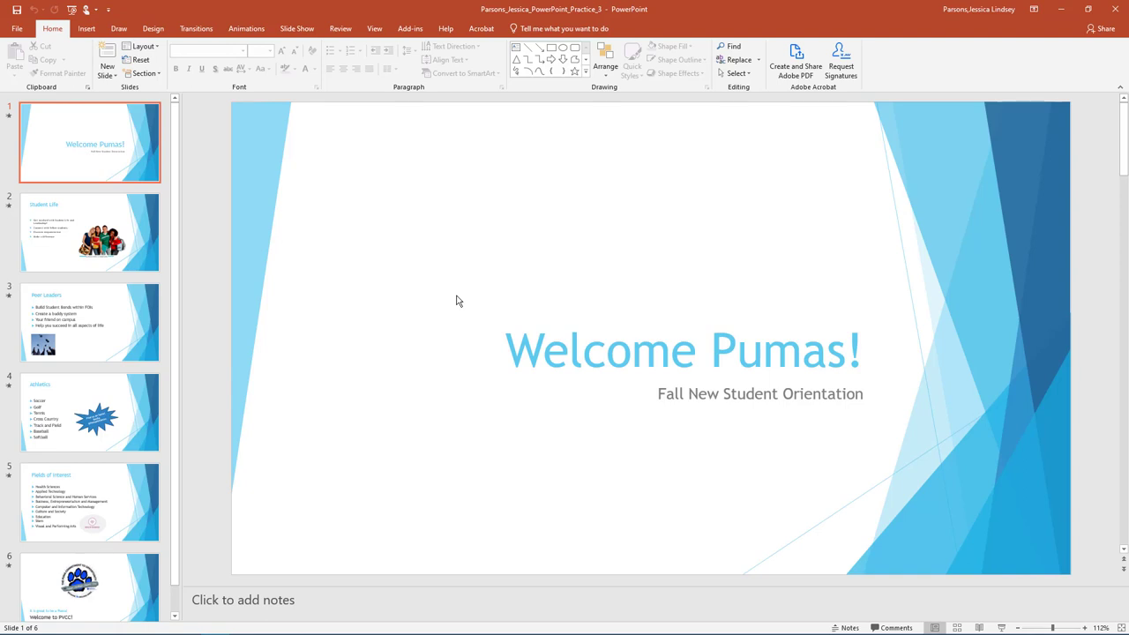
- Add a Title and Content slide after slide 5 titled 'Students Succeed Here!'
{"action": "left_click", "coordinate": [132, 493]}
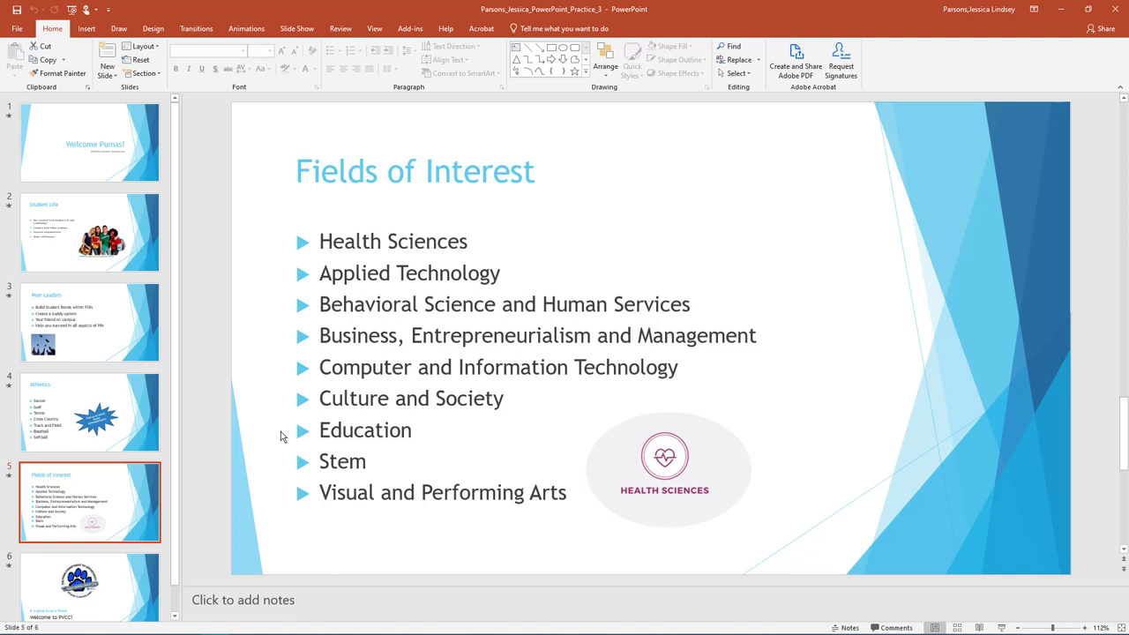
{"action": "left_click", "coordinate": [111, 76]}
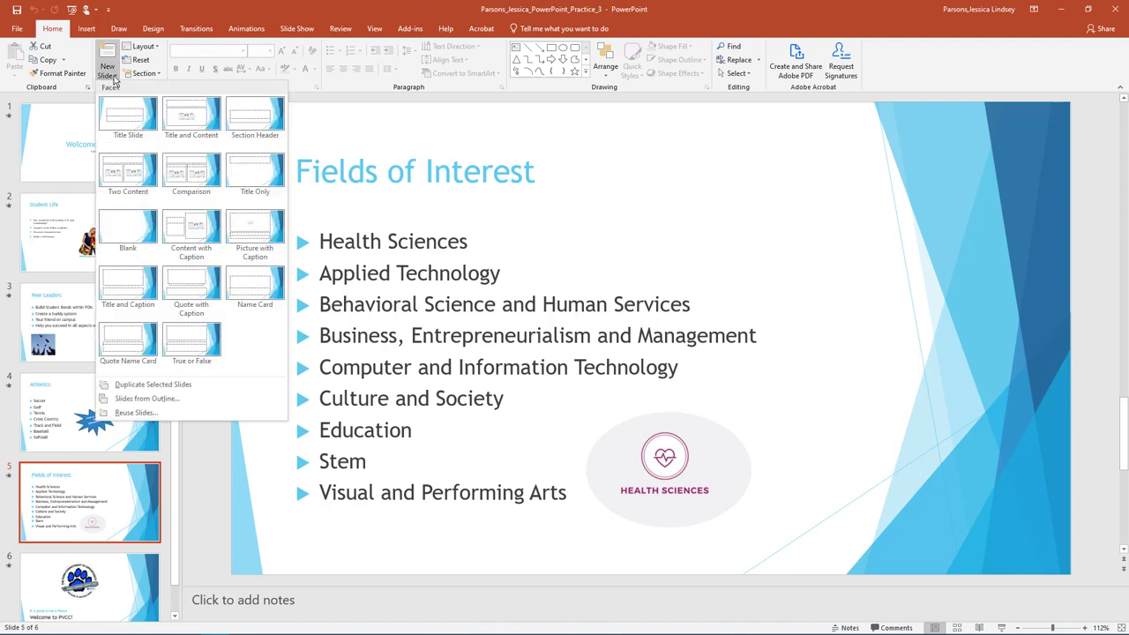
{"action": "left_click", "coordinate": [181, 116]}
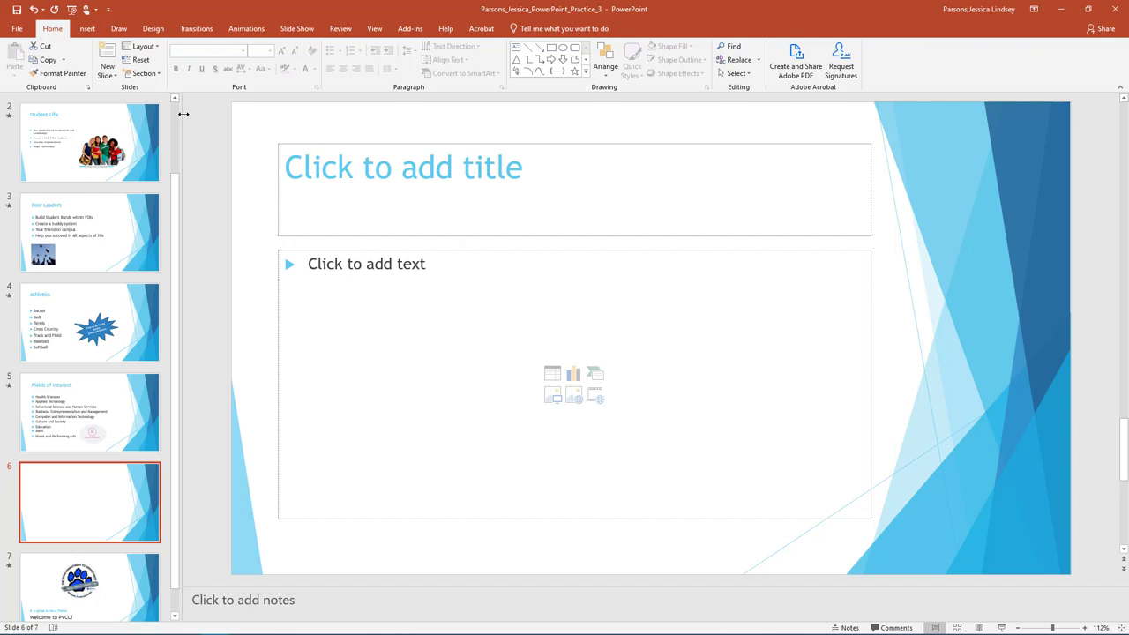
{"action": "left_click", "coordinate": [363, 166]}
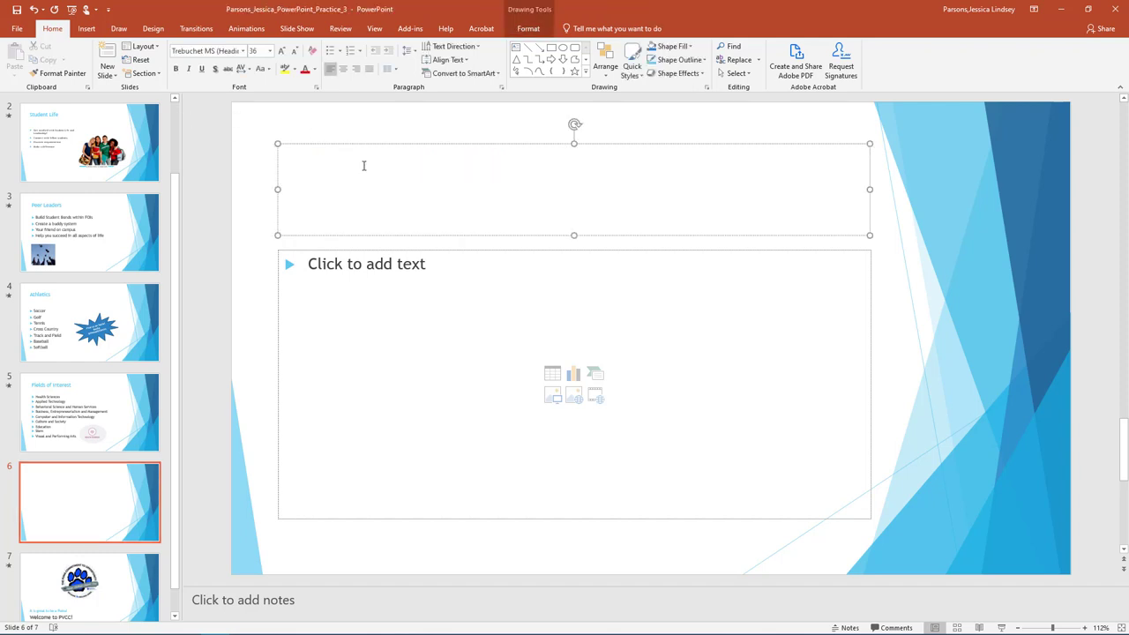
{"action": "type", "text": "Students Succeed Here"}
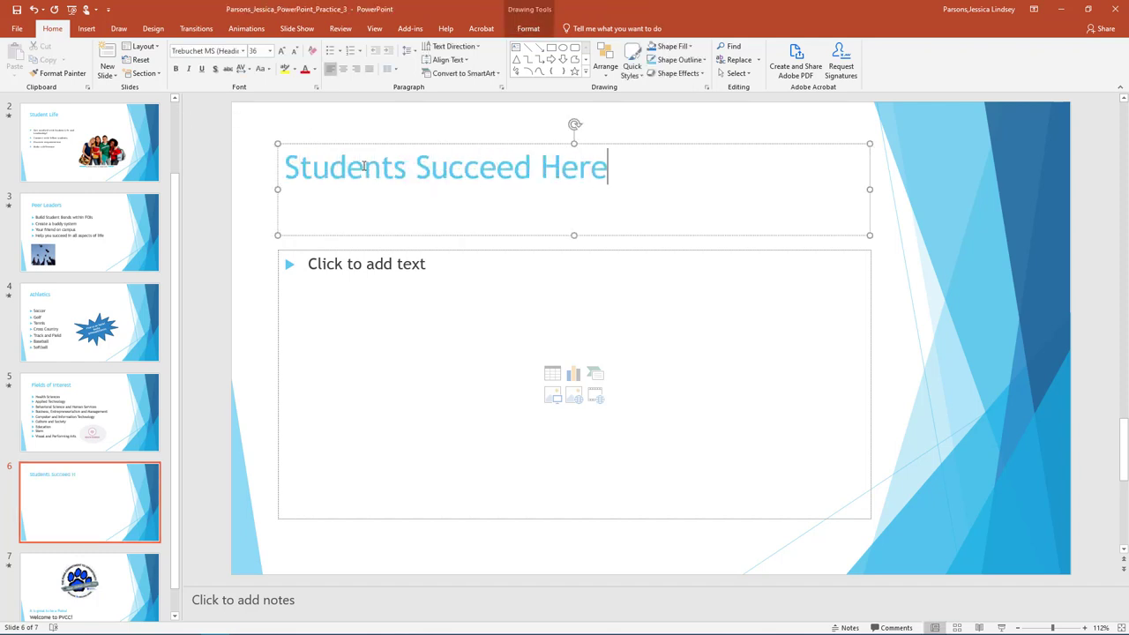
{"action": "type", "text": "!"}
- List five bullets: Learning Success Center, Academic Success Coaching, English Language Learner Center, Device Checkout, CARE Office
{"action": "left_click", "coordinate": [329, 267]}
{"action": "type", "text": "Learning Success Center"}
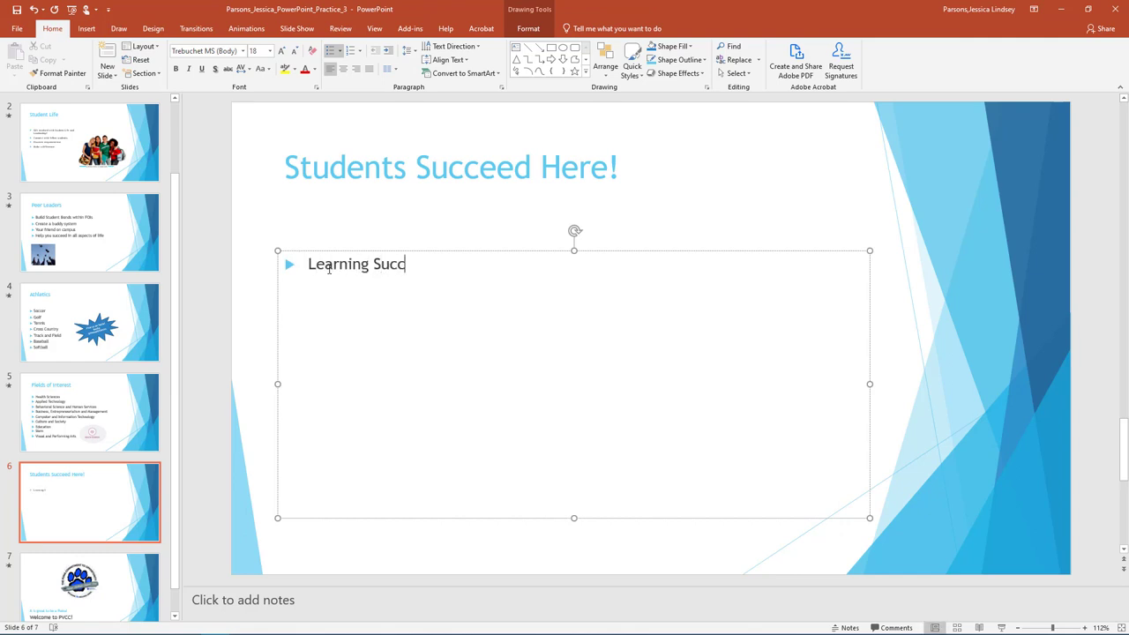
{"action": "key", "text": "Return"}
{"action": "type", "text": "Academic Success Coaching"}
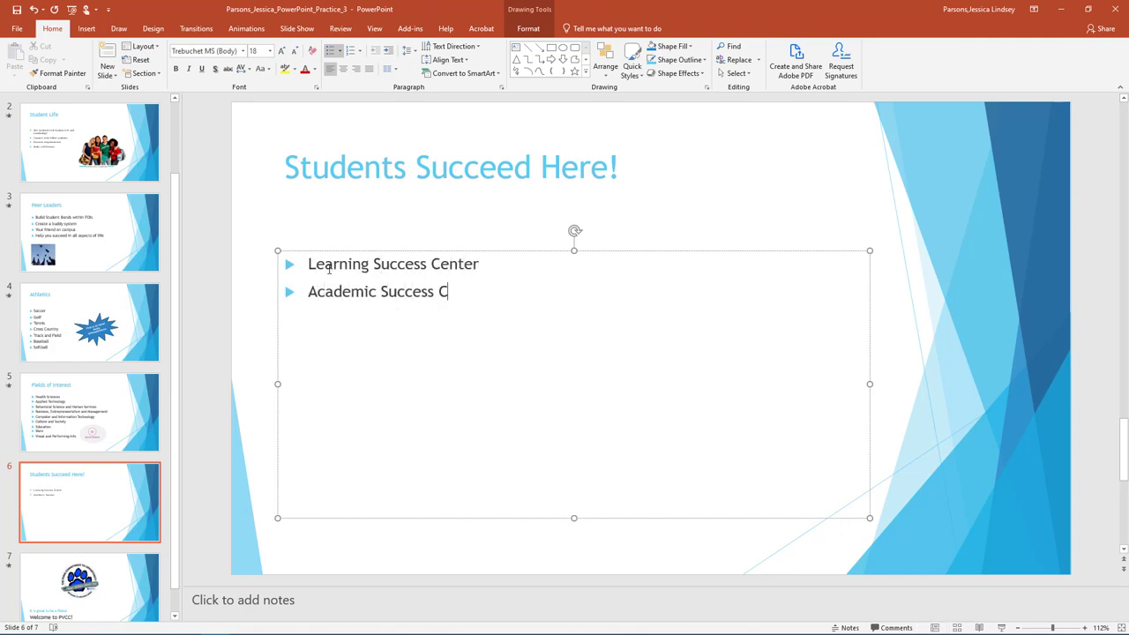
{"action": "key", "text": "Return"}
{"action": "type", "text": "English Language Learner Center"}
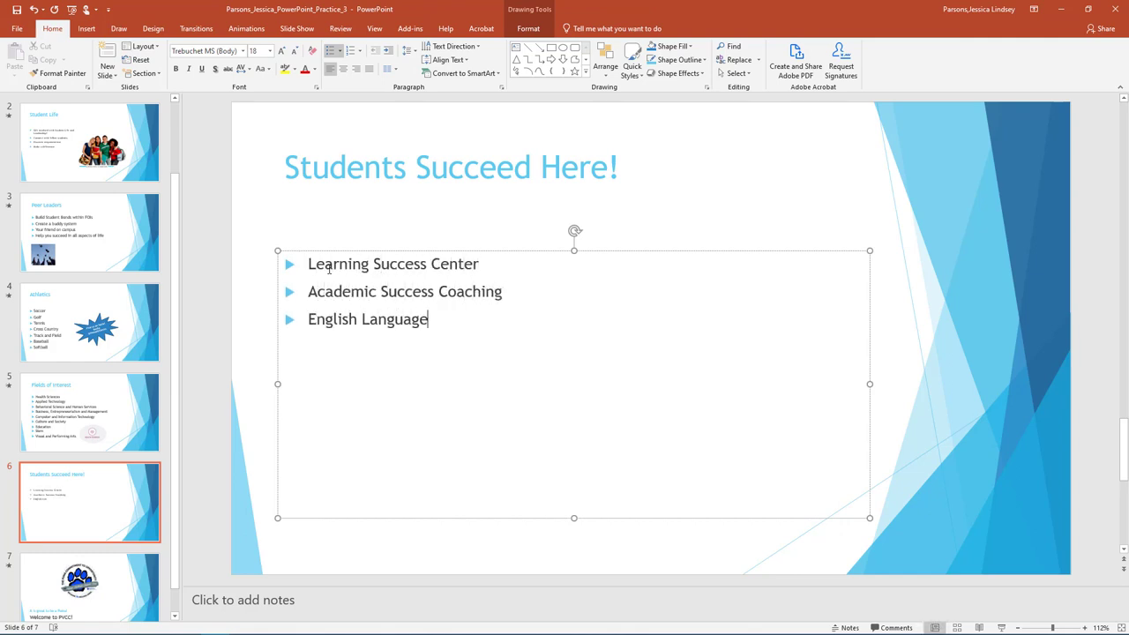
{"action": "key", "text": "Return"}
{"action": "type", "text": "Device Checkout"}
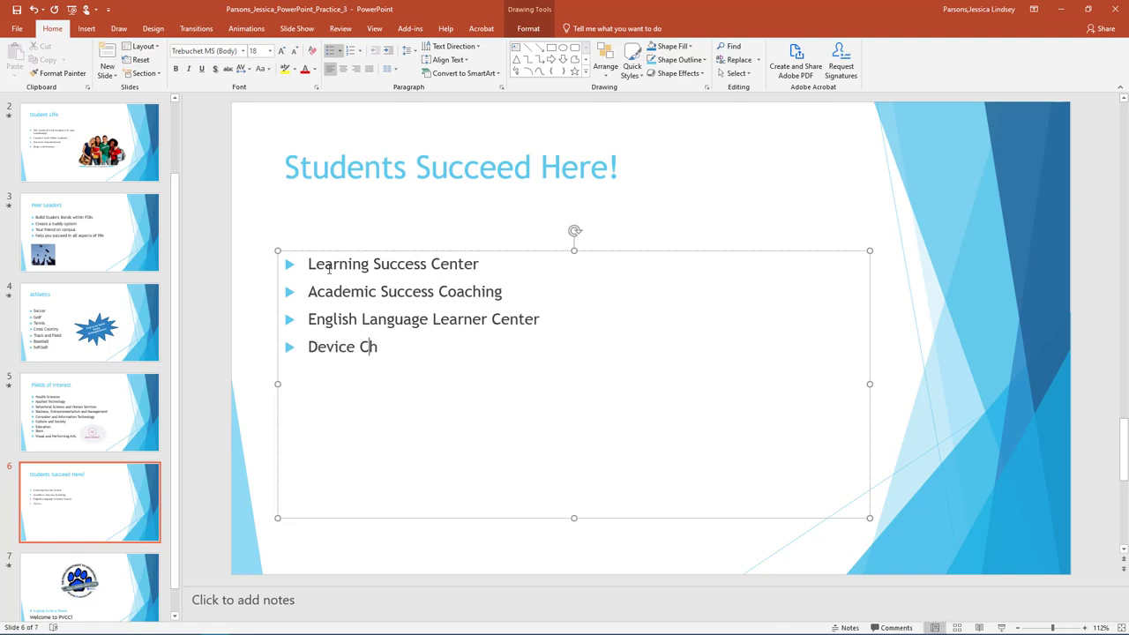
{"action": "key", "text": "Return"}
{"action": "type", "text": "CARE Office"}
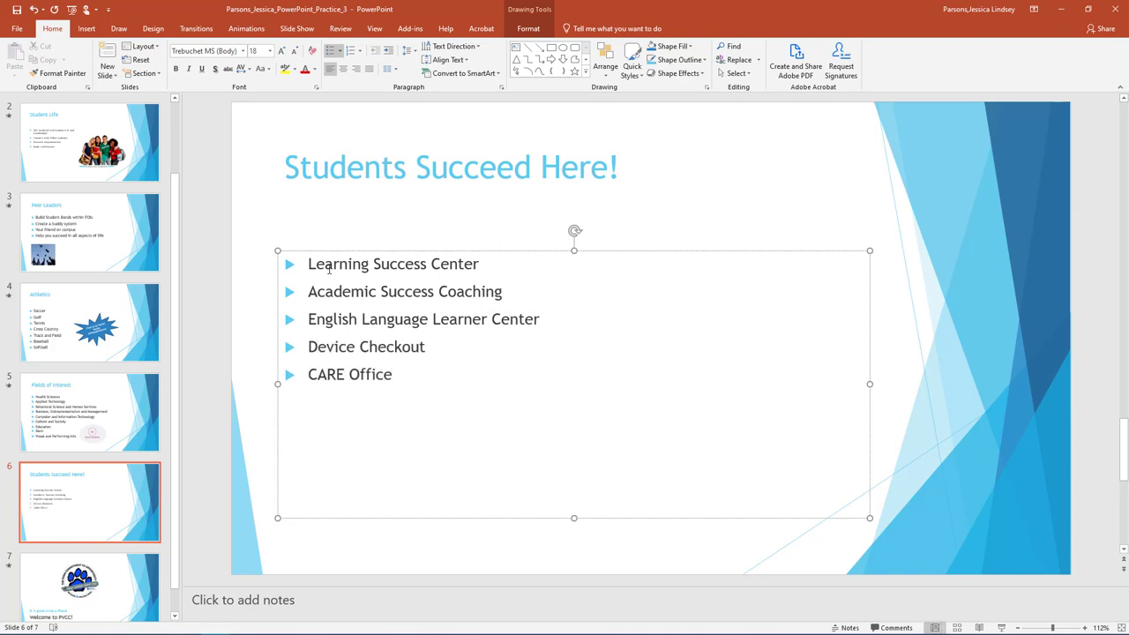
- Set the five service bullets on slide 6 to 28 pt
{"action": "left_click_drag", "start_coordinate": [397, 375], "coordinate": [307, 264]}
{"action": "left_click", "coordinate": [271, 53]}
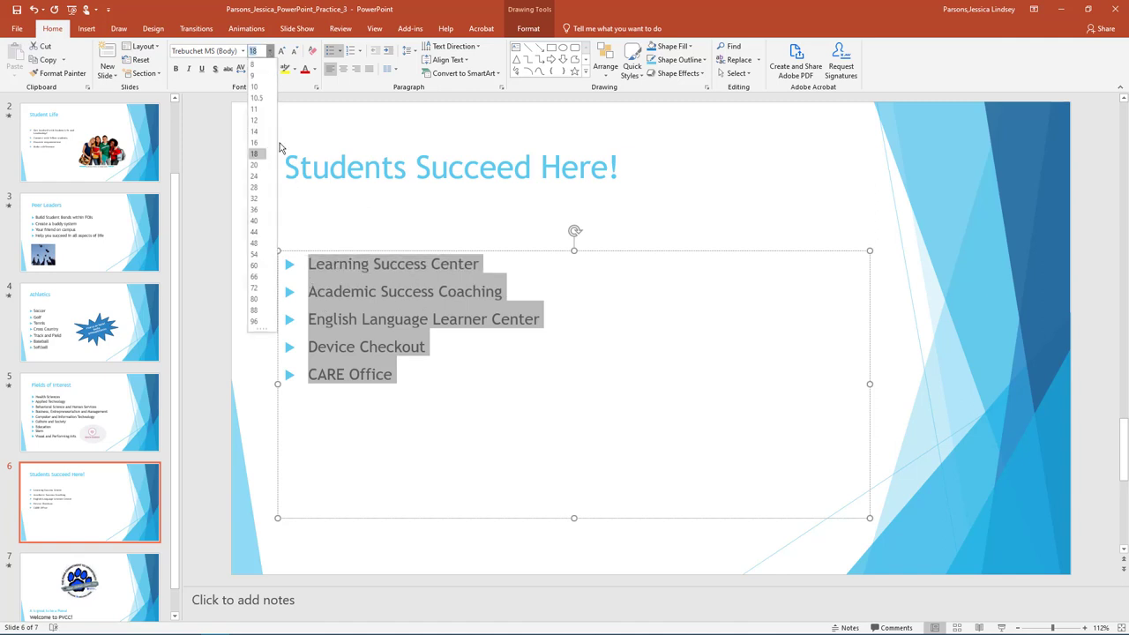
{"action": "left_click", "coordinate": [262, 193]}
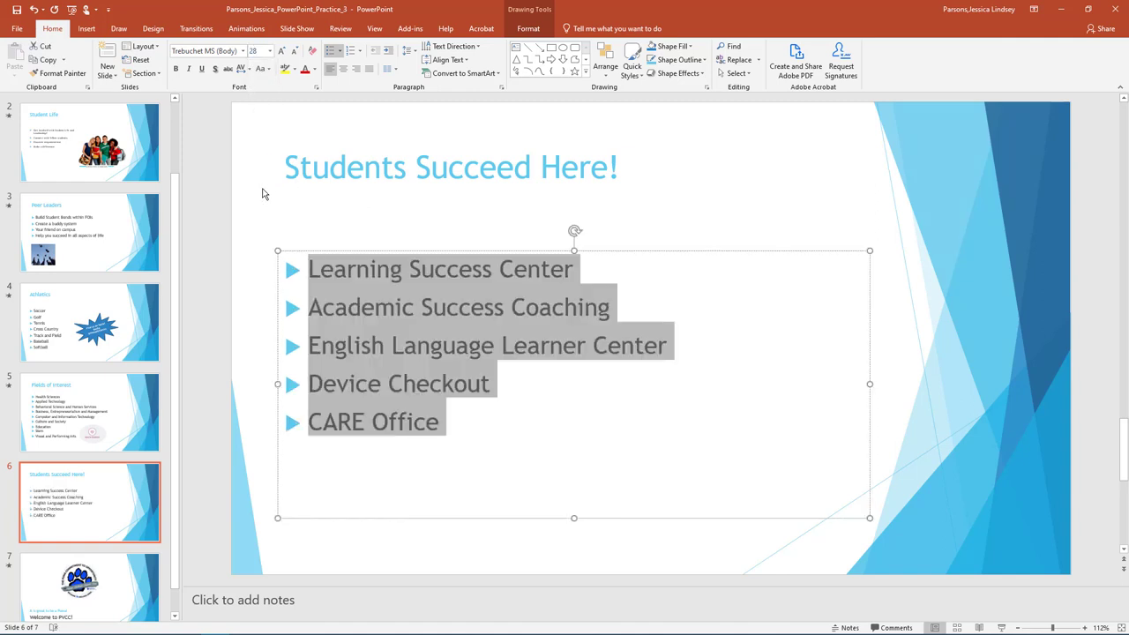
- Turn on the ruler from the View tab and deselect the text box
{"action": "left_click", "coordinate": [374, 32]}
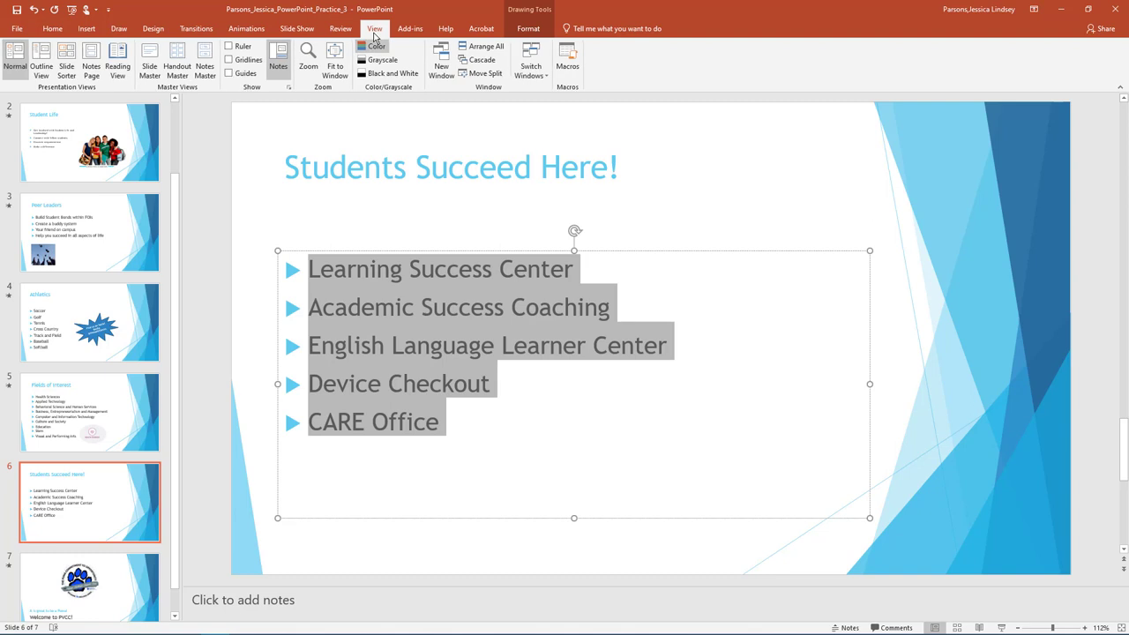
{"action": "left_click", "coordinate": [231, 48]}
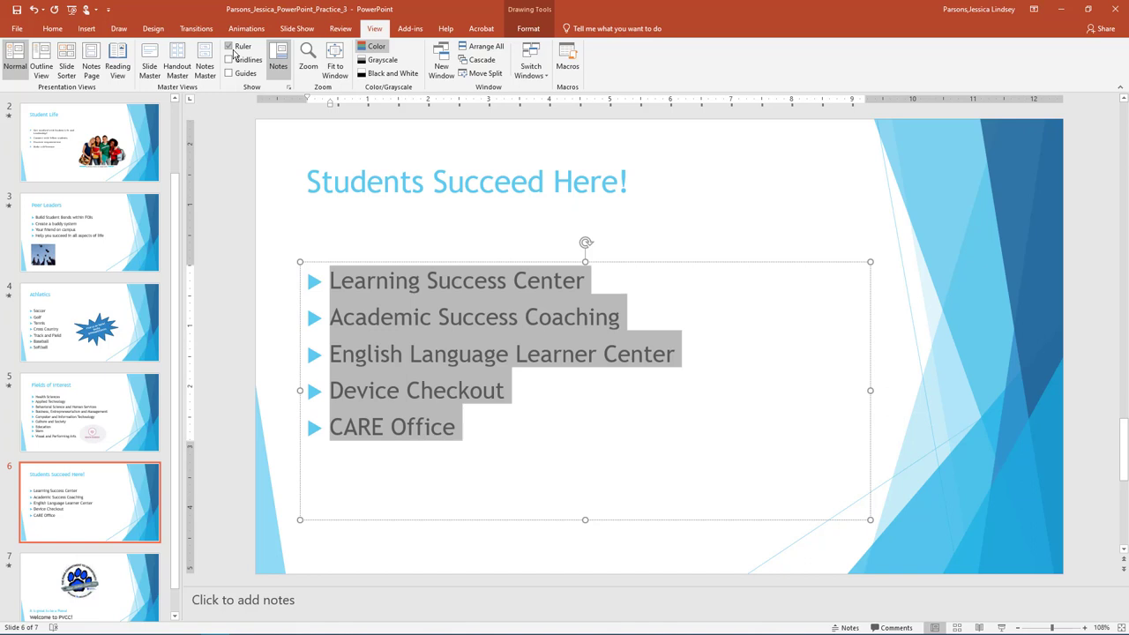
{"action": "left_click", "coordinate": [259, 182]}
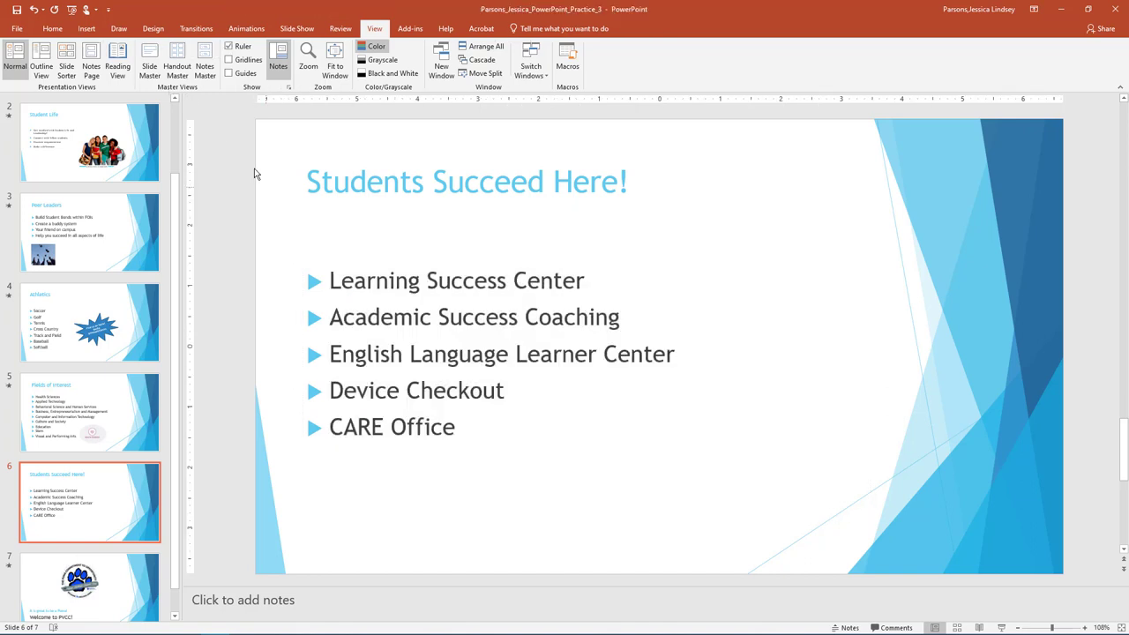
{"action": "left_click", "coordinate": [86, 29]}
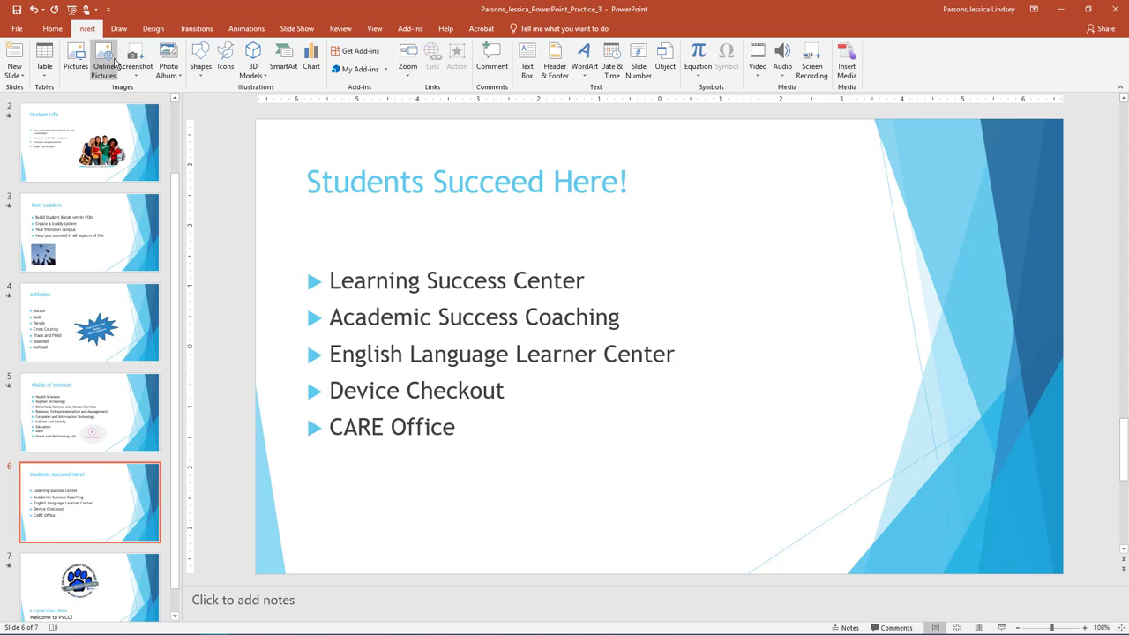
- Insert the Road to Success photo from an online picture search for 'success'
{"action": "left_click", "coordinate": [105, 64]}
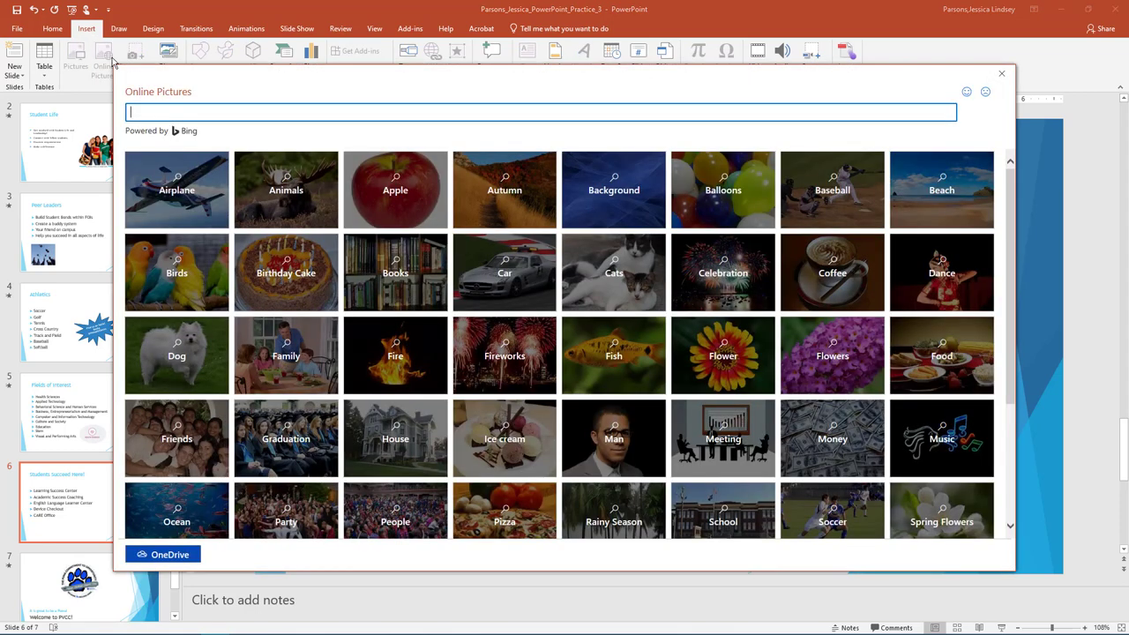
{"action": "type", "text": "success"}
{"action": "key", "text": "Return"}
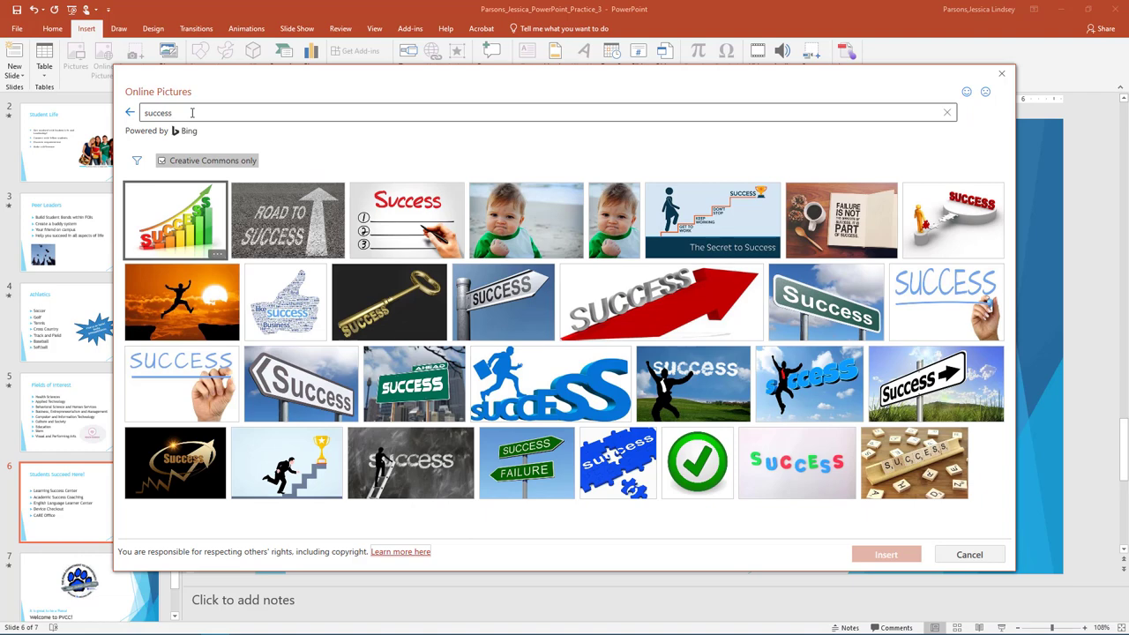
{"action": "left_click", "coordinate": [286, 220]}
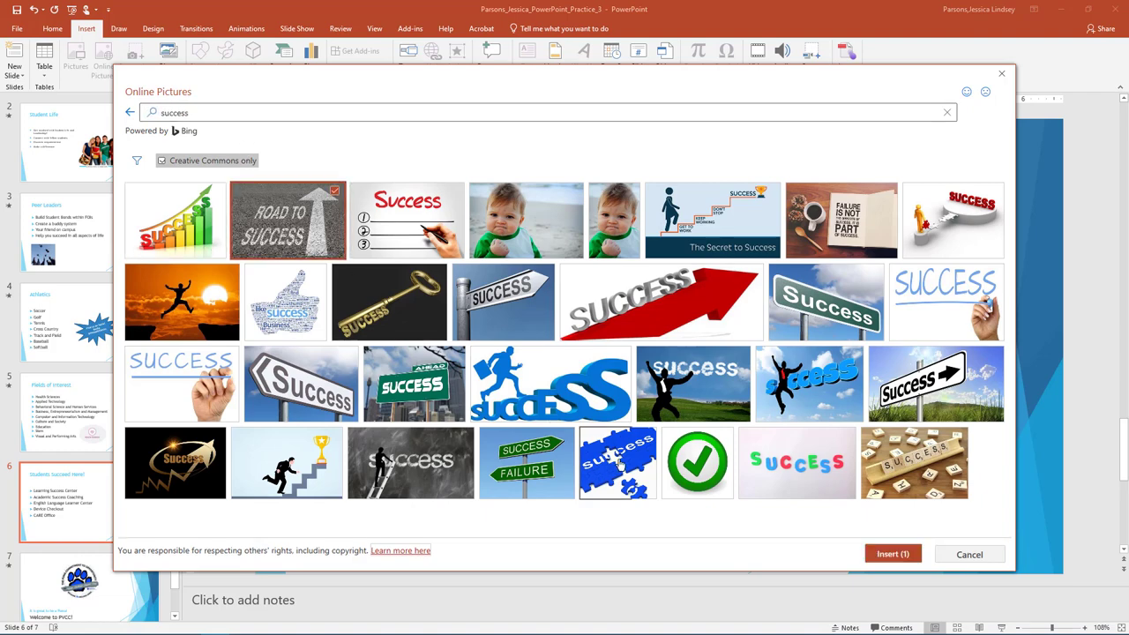
{"action": "left_click", "coordinate": [889, 554]}
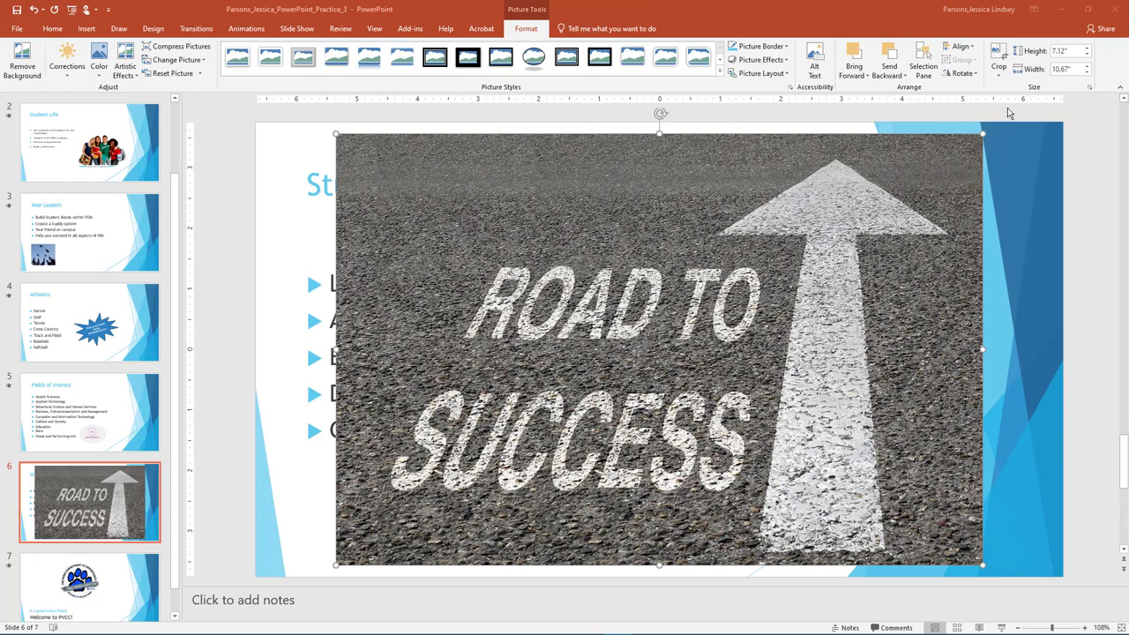
- Unlock aspect ratio, size the picture to 3" wide by 2" tall, and close the pane
{"action": "left_click", "coordinate": [1090, 90]}
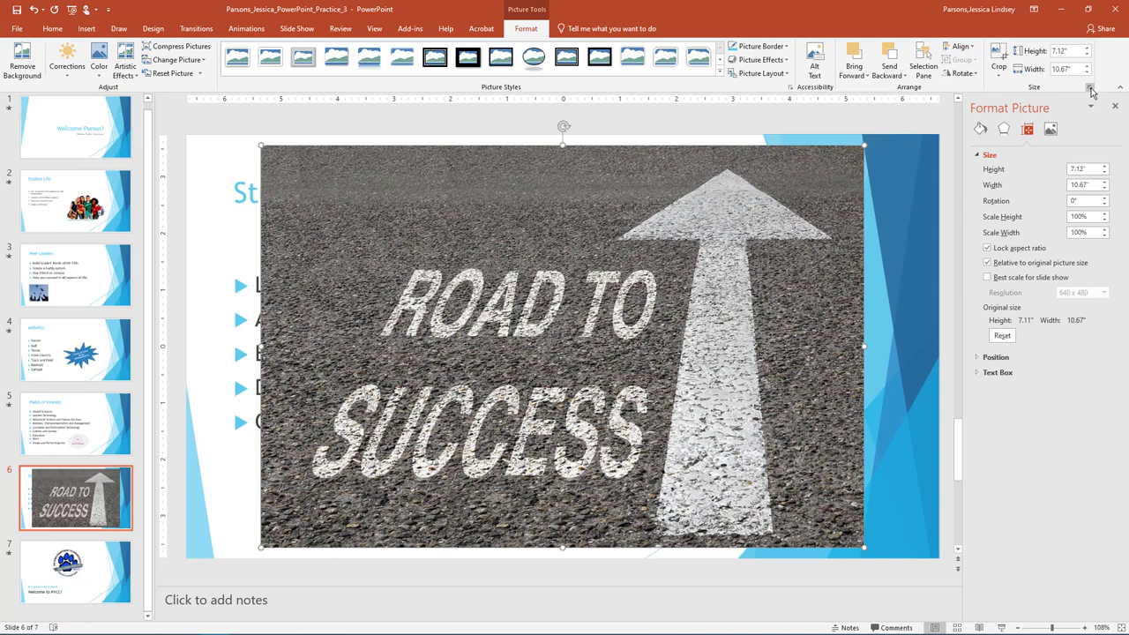
{"action": "left_click", "coordinate": [987, 250]}
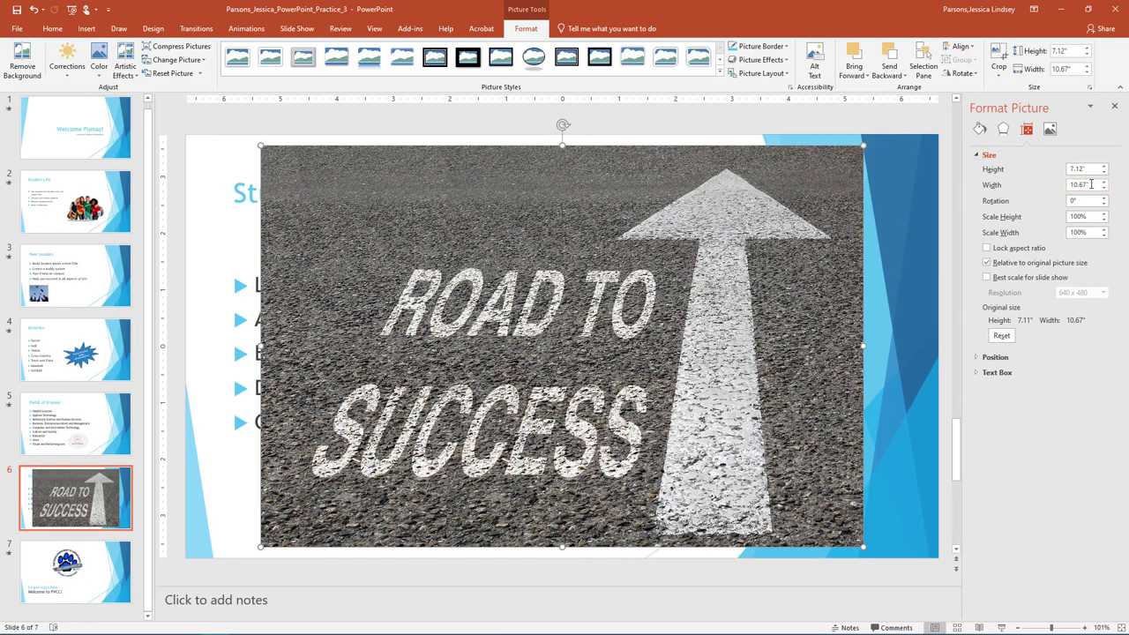
{"action": "left_click_drag", "start_coordinate": [1091, 185], "coordinate": [1066, 168]}
{"action": "type", "text": "3"}
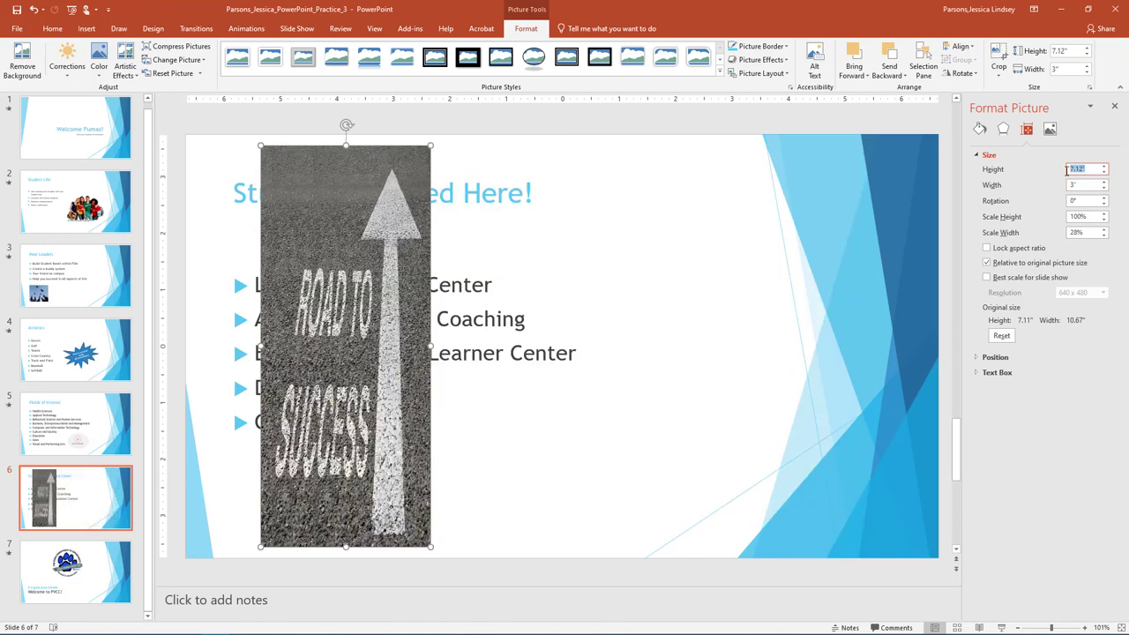
{"action": "type", "text": "2"}
{"action": "left_click", "coordinate": [1085, 201]}
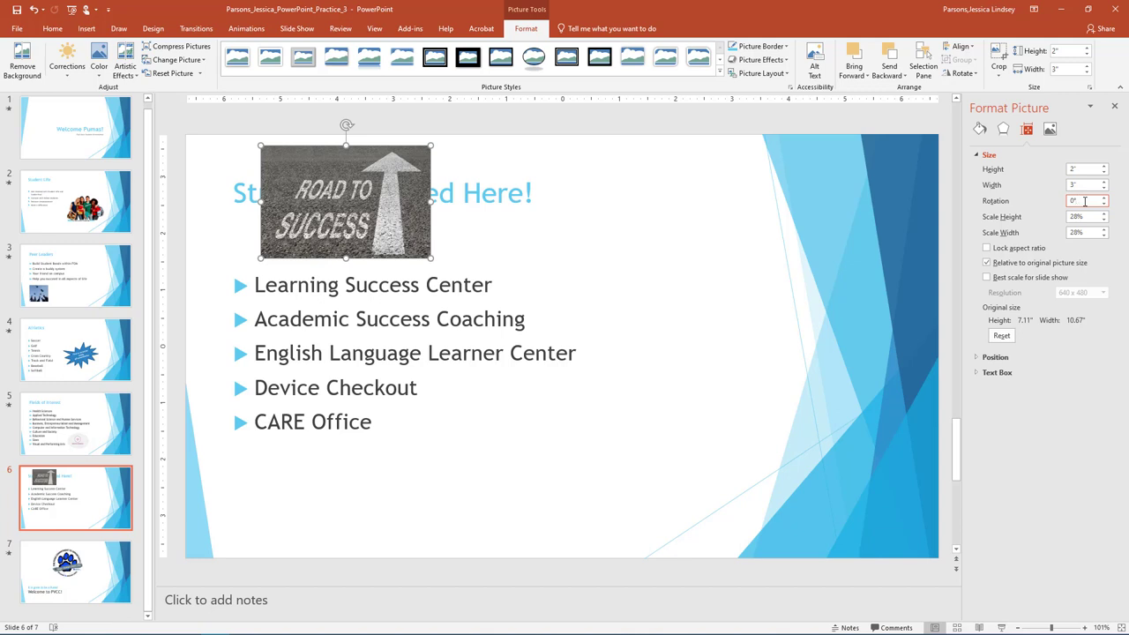
{"action": "left_click", "coordinate": [1115, 106]}
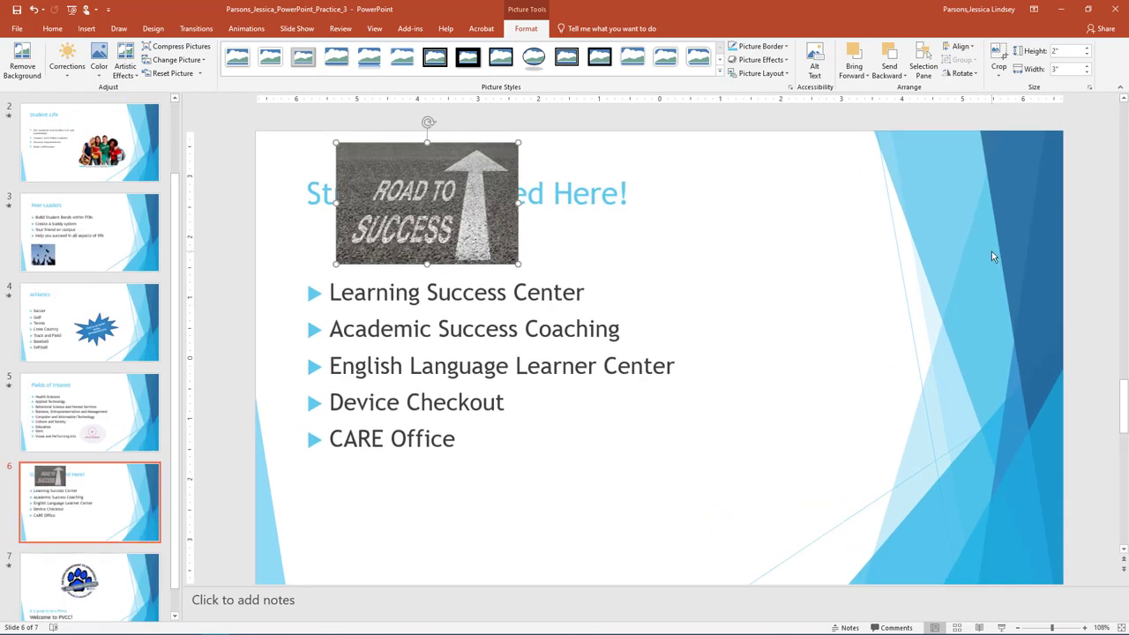
- Drag the Road to Success picture off the title to the lower right beside the bullets
{"action": "left_click_drag", "start_coordinate": [382, 194], "coordinate": [731, 426]}
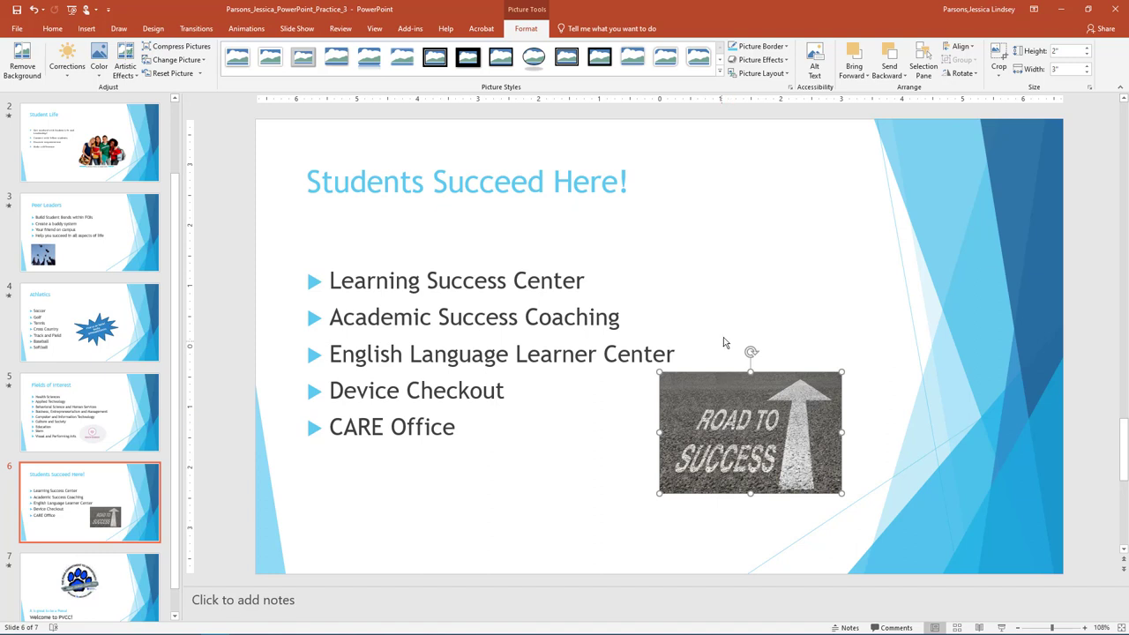
- Apply the Drop Shadow Rectangle picture style to the Road to Success picture
{"action": "left_click", "coordinate": [720, 72]}
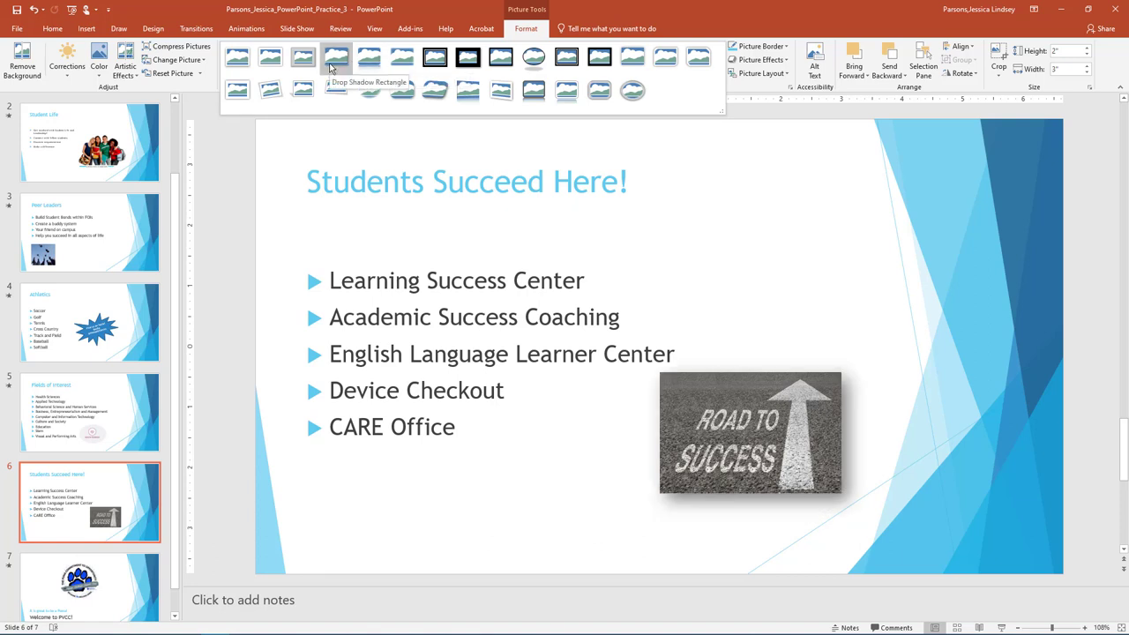
{"action": "left_click", "coordinate": [331, 68]}
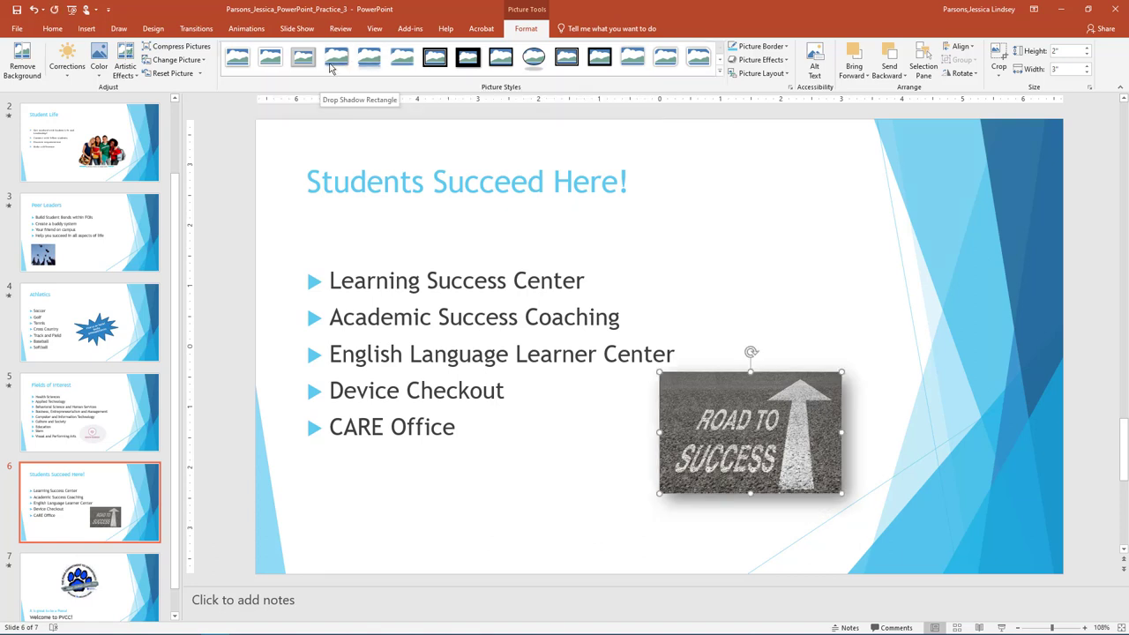
{"action": "left_click", "coordinate": [52, 28]}
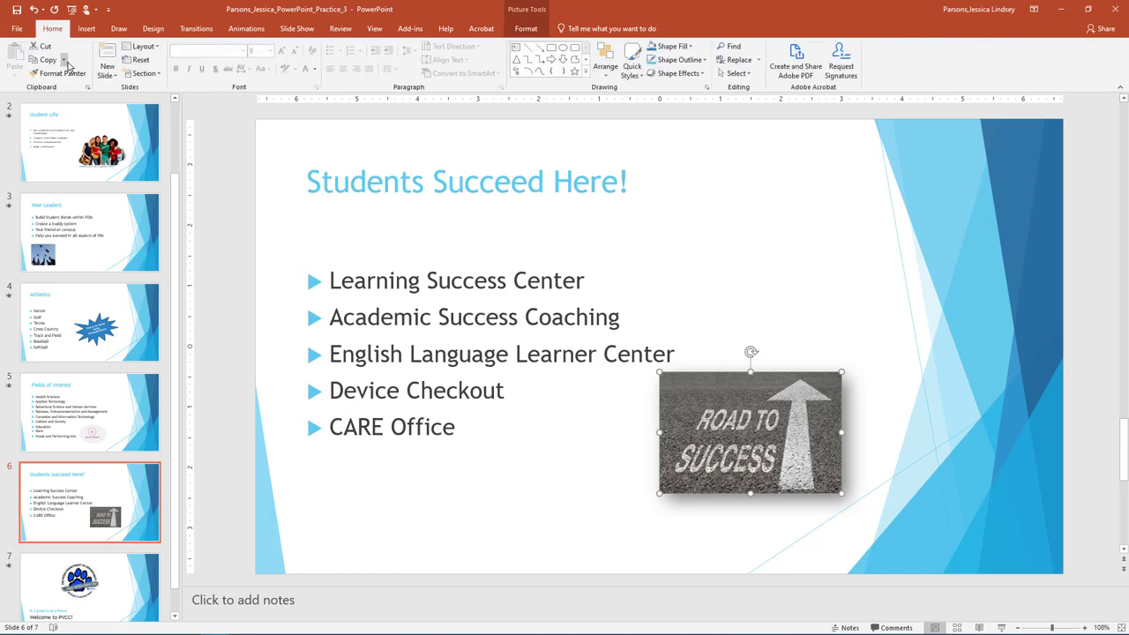
- Review slides 2 (Student Life) and 3 (Peer Leaders), then display slide 4, Athletics
{"action": "left_click", "coordinate": [77, 123]}
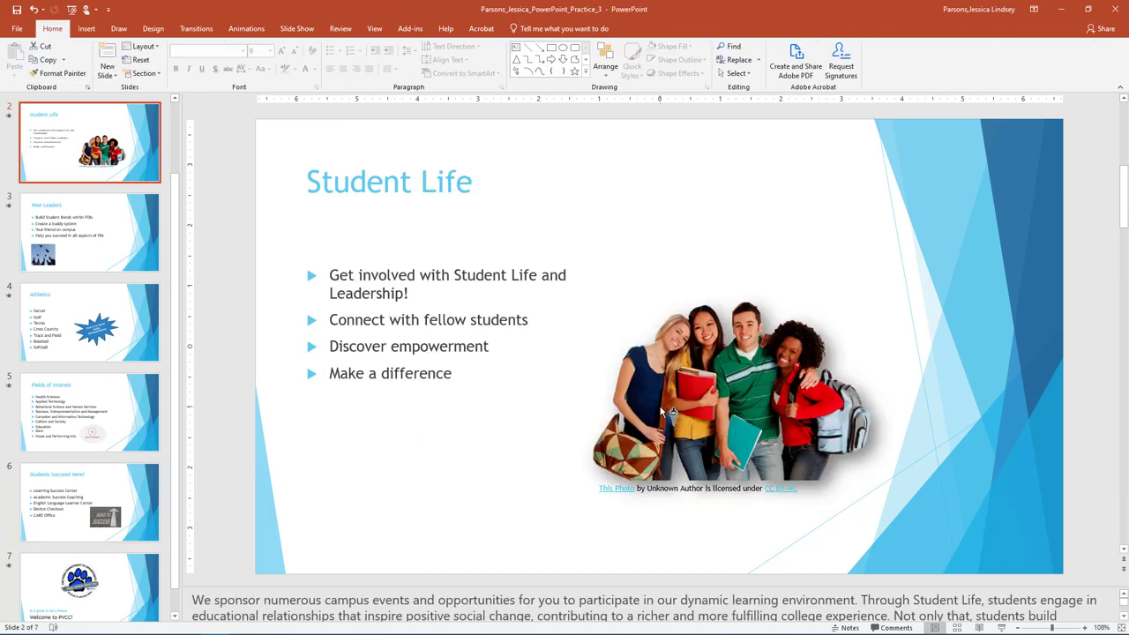
{"action": "key", "text": "Down"}
{"action": "left_click", "coordinate": [421, 492]}
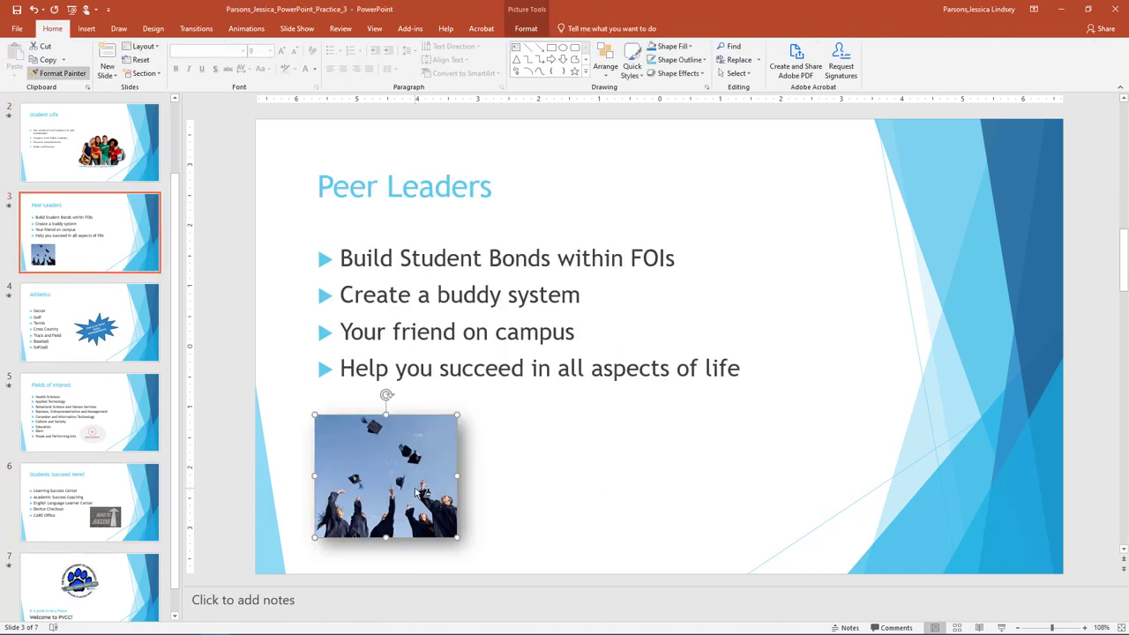
{"action": "left_click", "coordinate": [124, 323]}
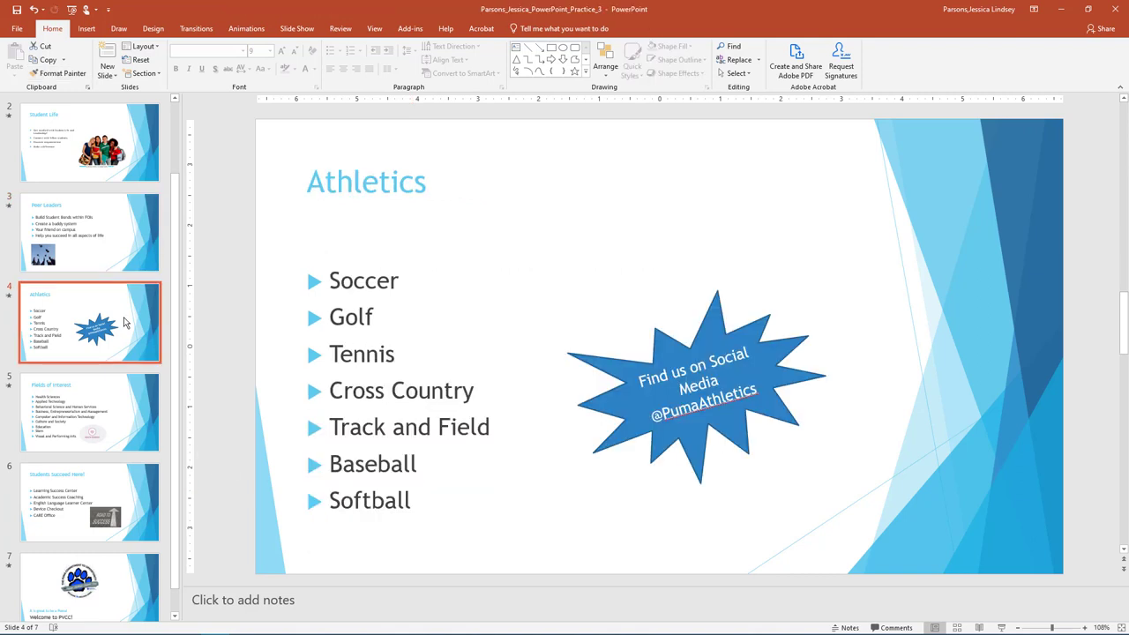
{"action": "left_click", "coordinate": [95, 29]}
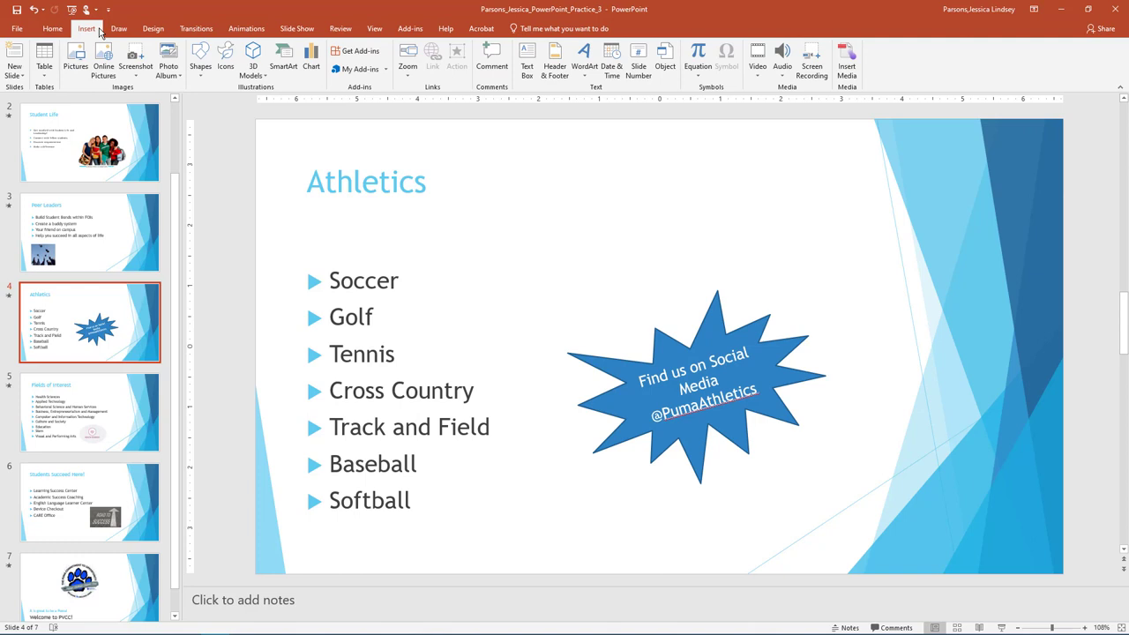
- Draw an explosion star shape over the Athletics starburst
{"action": "left_click", "coordinate": [200, 57]}
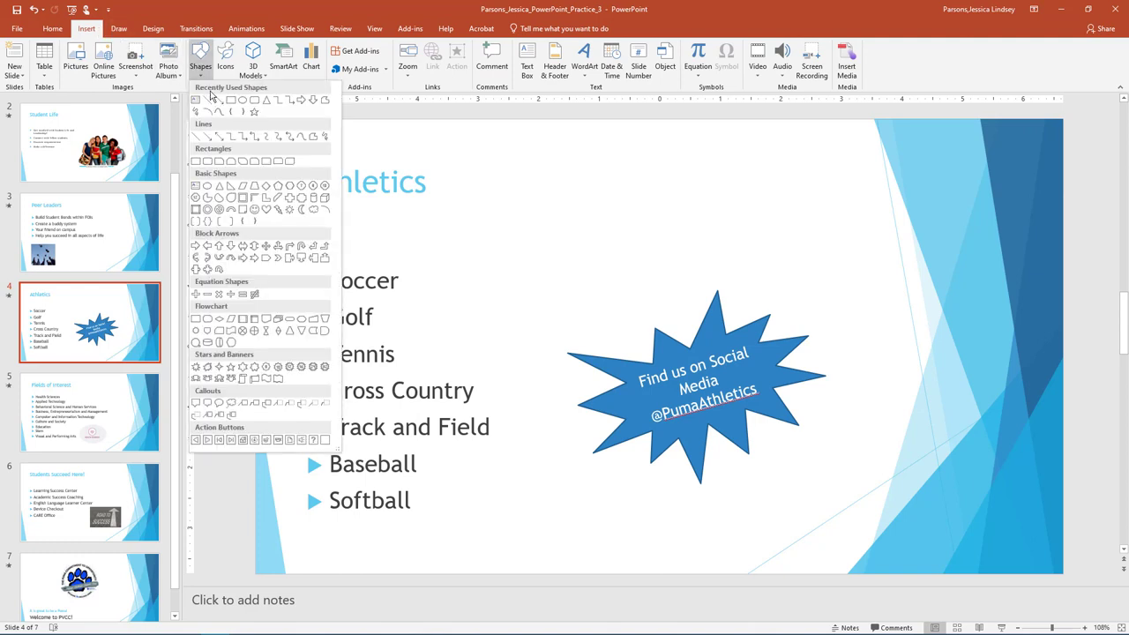
{"action": "left_click", "coordinate": [196, 367]}
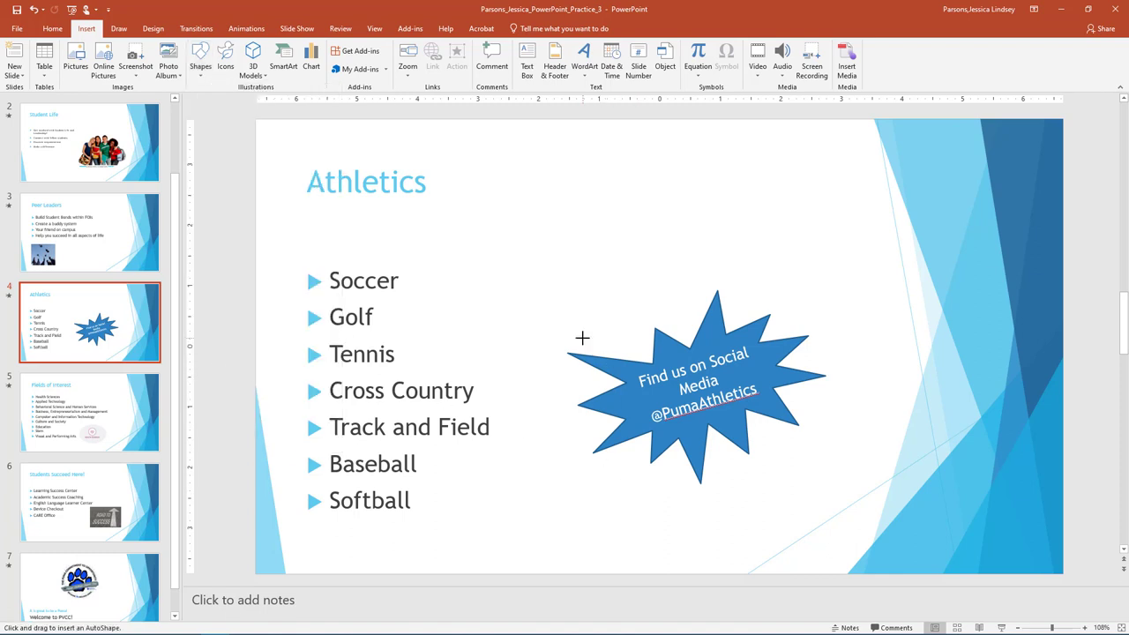
{"action": "mouse_move", "coordinate": [582, 339]}
{"action": "left_mouse_down"}
{"action": "mouse_move", "coordinate": [814, 473]}
{"action": "mouse_move", "coordinate": [798, 474]}
{"action": "left_mouse_up"}
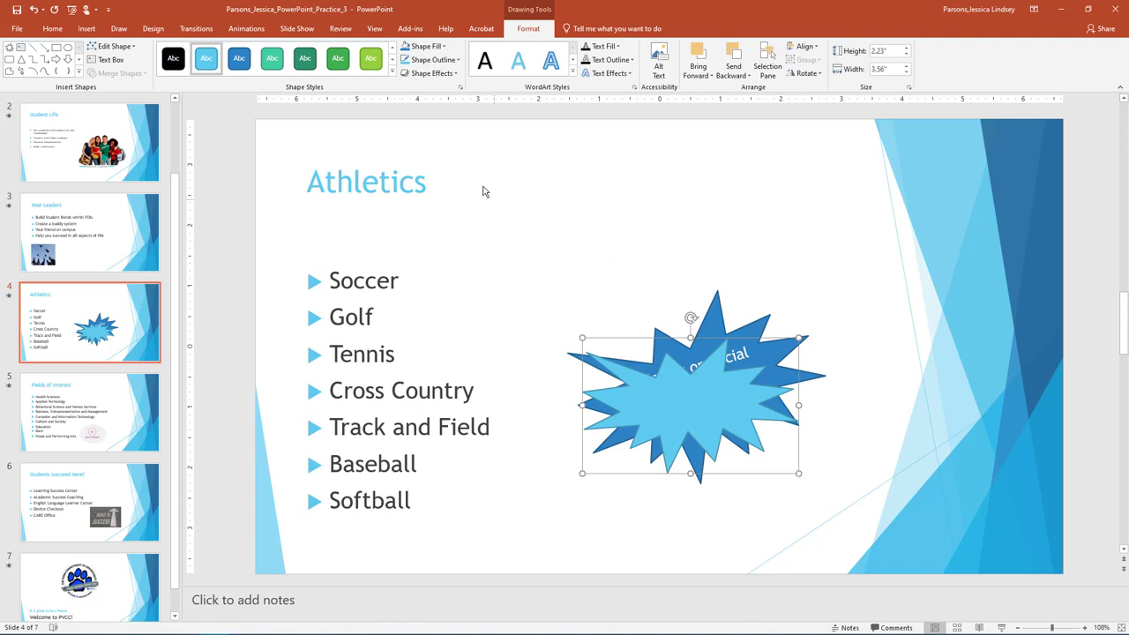
- Fill the new star with the slide background's light turquoise using the eyedropper
{"action": "left_click", "coordinate": [445, 49]}
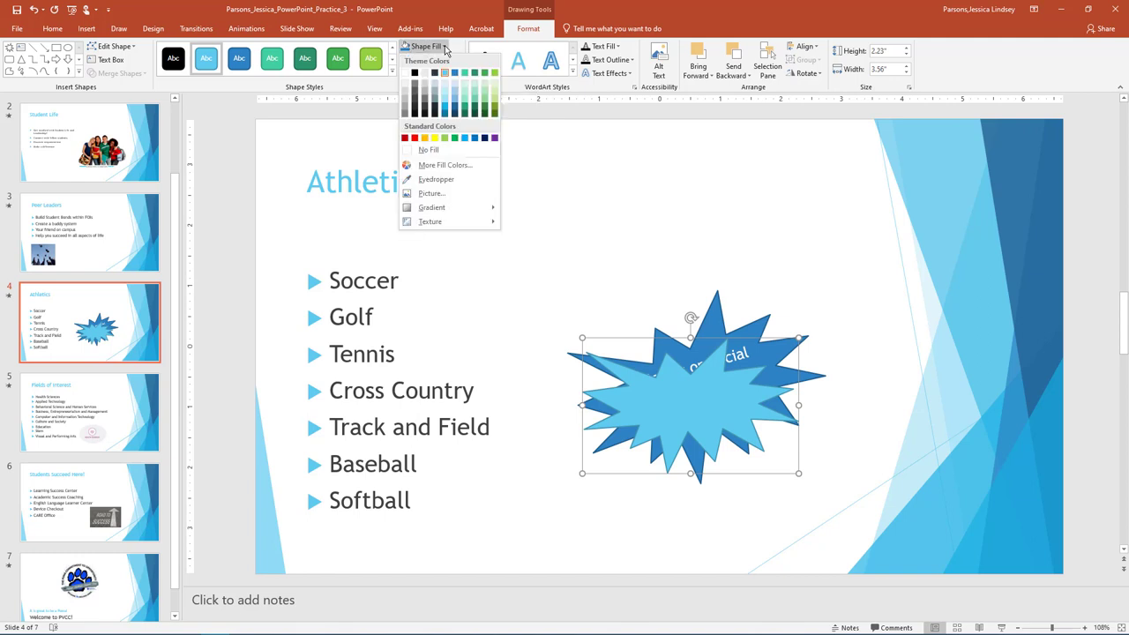
{"action": "left_click", "coordinate": [446, 181]}
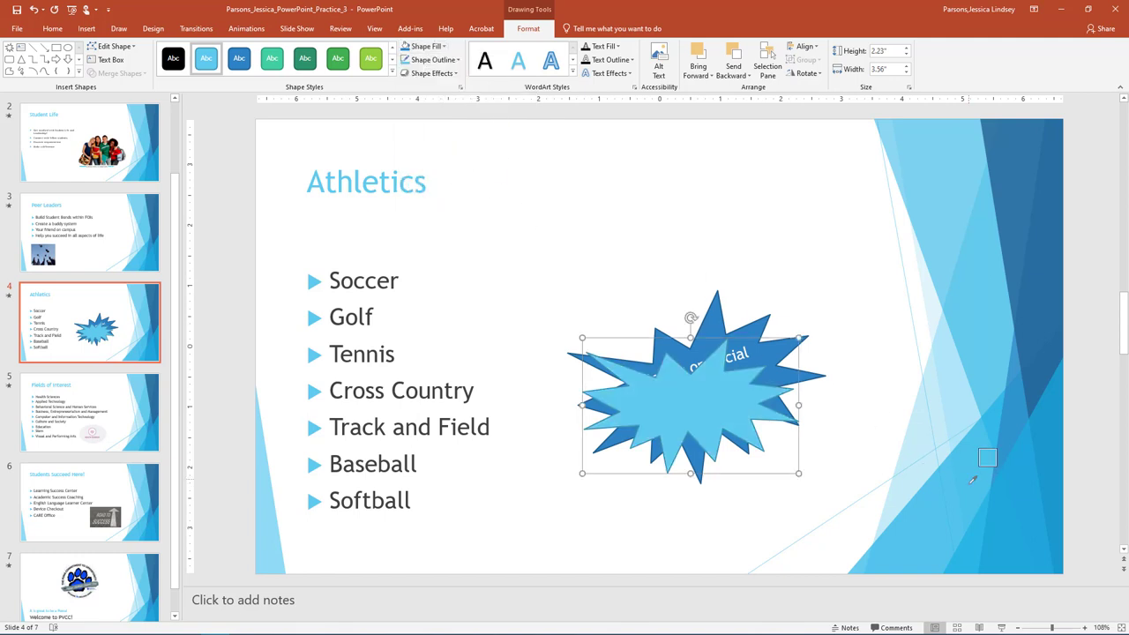
{"action": "left_click", "coordinate": [960, 411]}
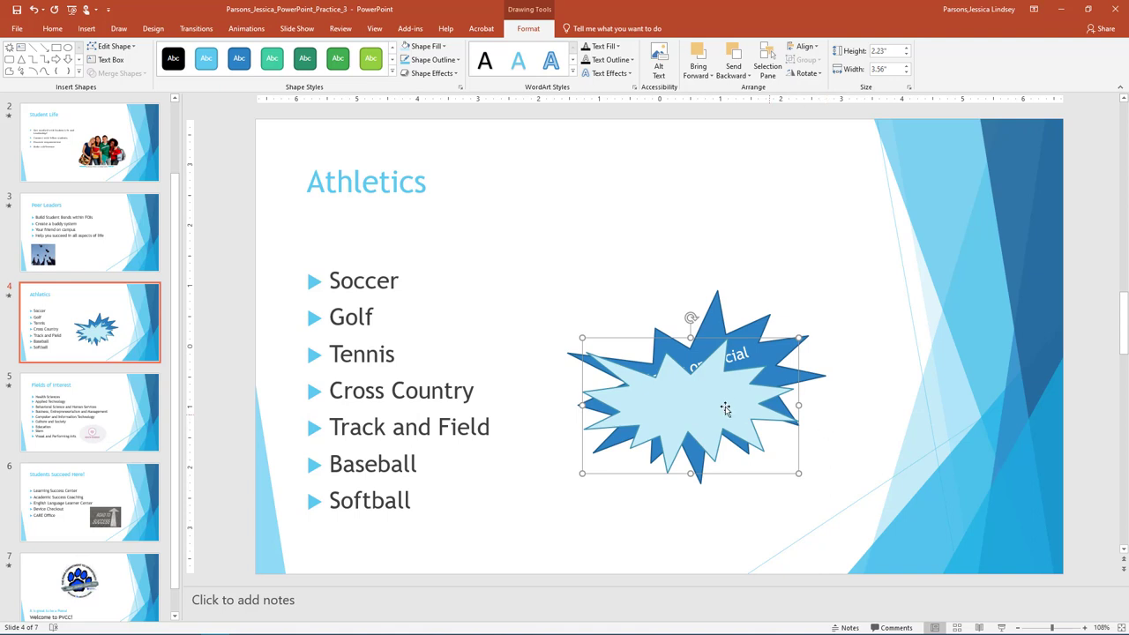
- Align the light star over the original starburst and enlarge both stars together
{"action": "left_click_drag", "start_coordinate": [669, 406], "coordinate": [682, 398]}
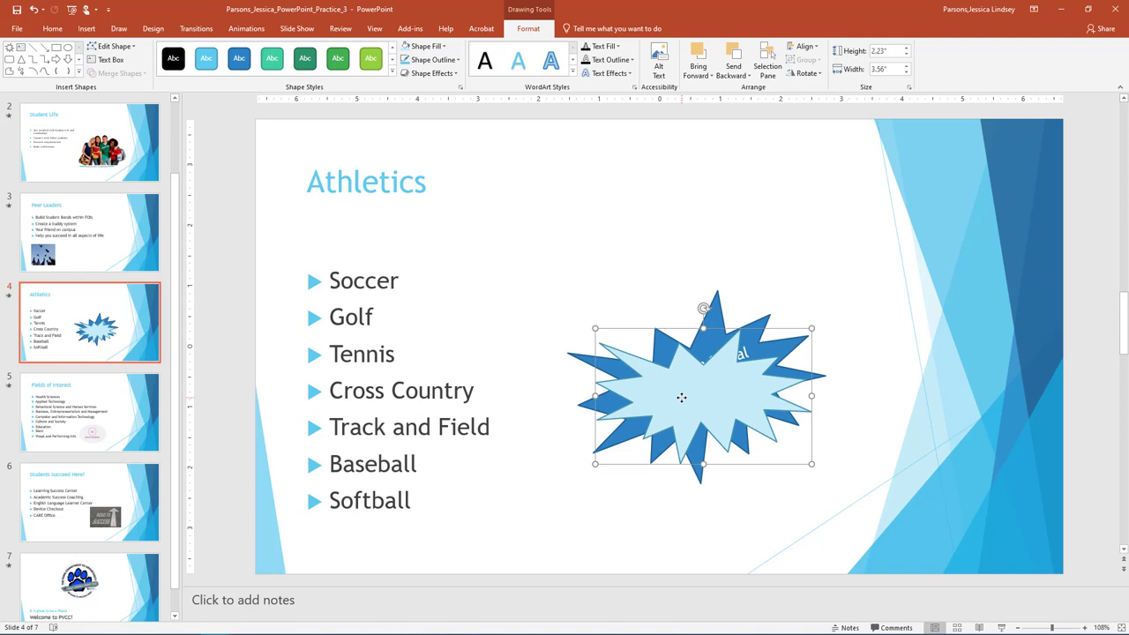
{"action": "mouse_move", "coordinate": [703, 309]}
{"action": "left_mouse_down"}
{"action": "mouse_move", "coordinate": [747, 317]}
{"action": "mouse_move", "coordinate": [679, 319]}
{"action": "mouse_move", "coordinate": [693, 308]}
{"action": "left_mouse_up"}
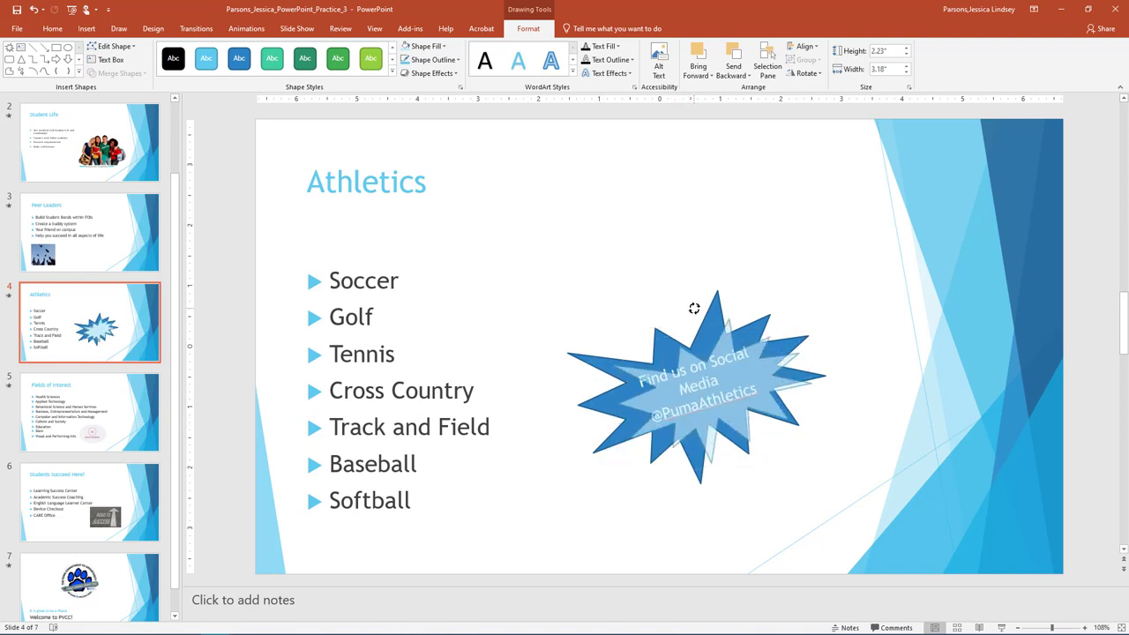
{"action": "left_click_drag", "start_coordinate": [703, 379], "coordinate": [711, 385]}
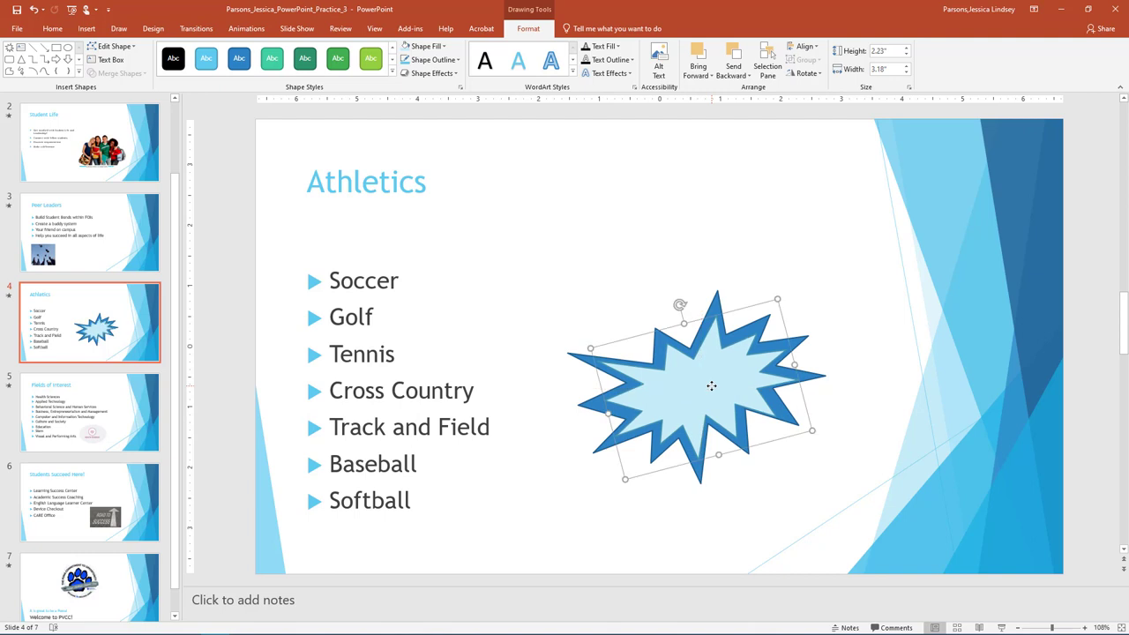
{"action": "left_click", "coordinate": [588, 363], "text": "shift"}
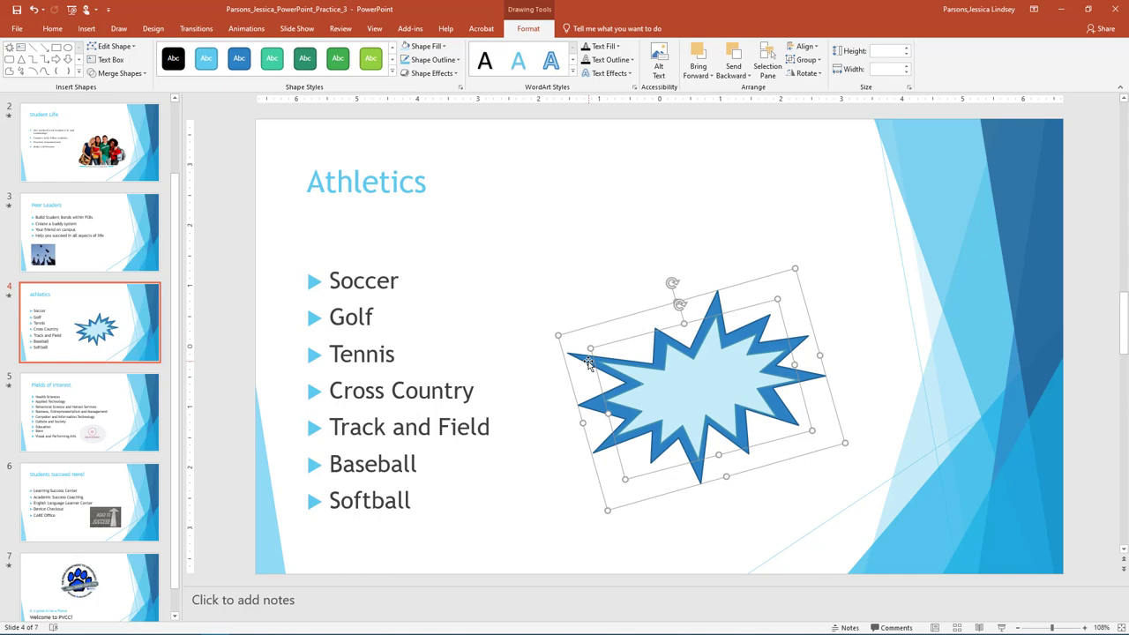
{"action": "left_click_drag", "start_coordinate": [844, 444], "coordinate": [946, 503]}
{"action": "left_click", "coordinate": [555, 553]}
{"action": "left_click_drag", "start_coordinate": [670, 432], "coordinate": [677, 397]}
- Use the light star's shortcut menu to send it behind the dark blue star
{"action": "left_click", "coordinate": [717, 373]}
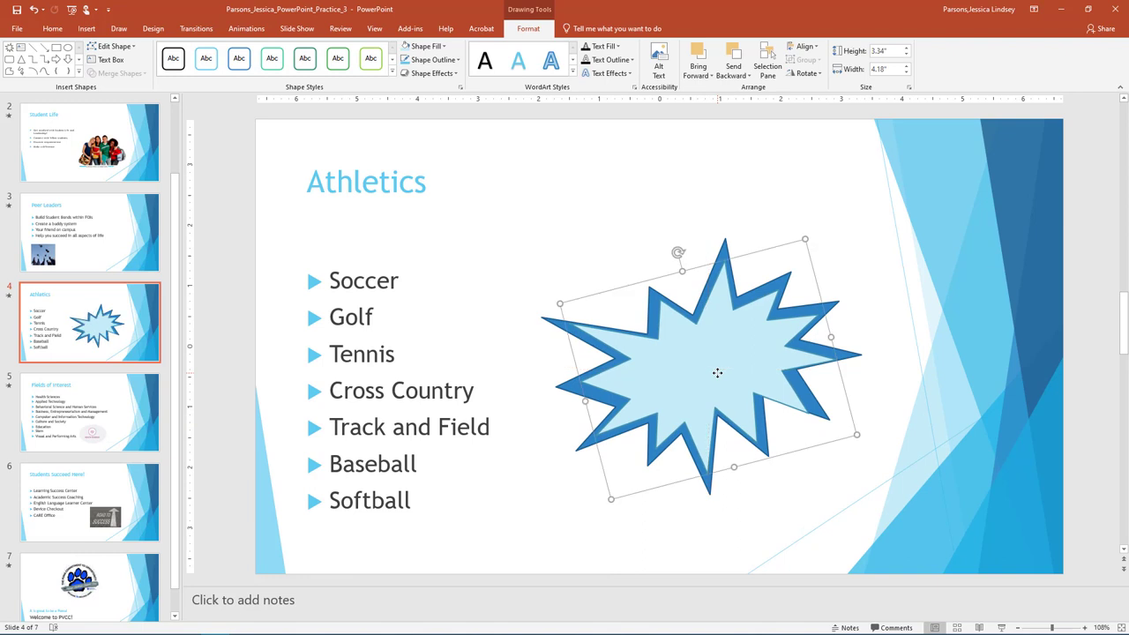
{"action": "right_click", "coordinate": [717, 372]}
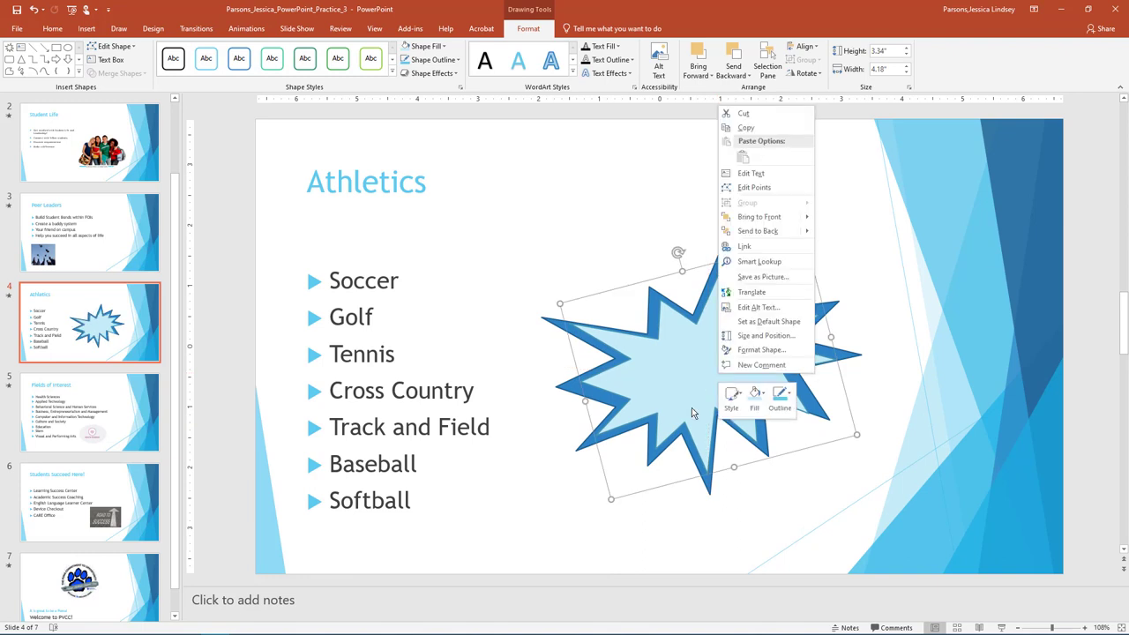
{"action": "left_click", "coordinate": [605, 499]}
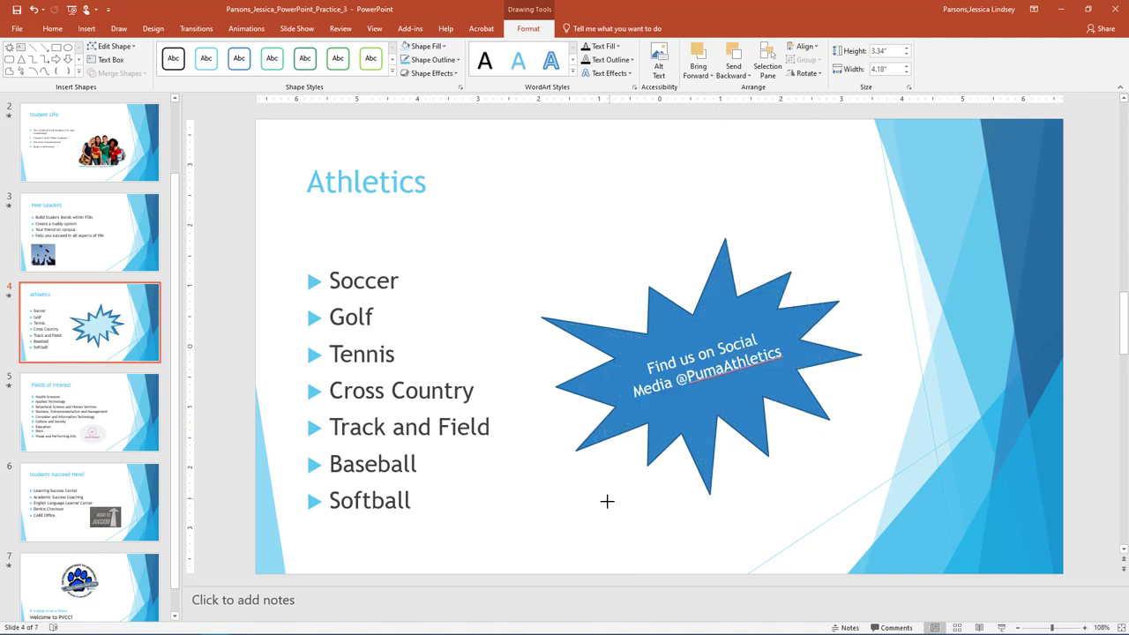
{"action": "left_click", "coordinate": [746, 355]}
{"action": "right_click", "coordinate": [743, 356]}
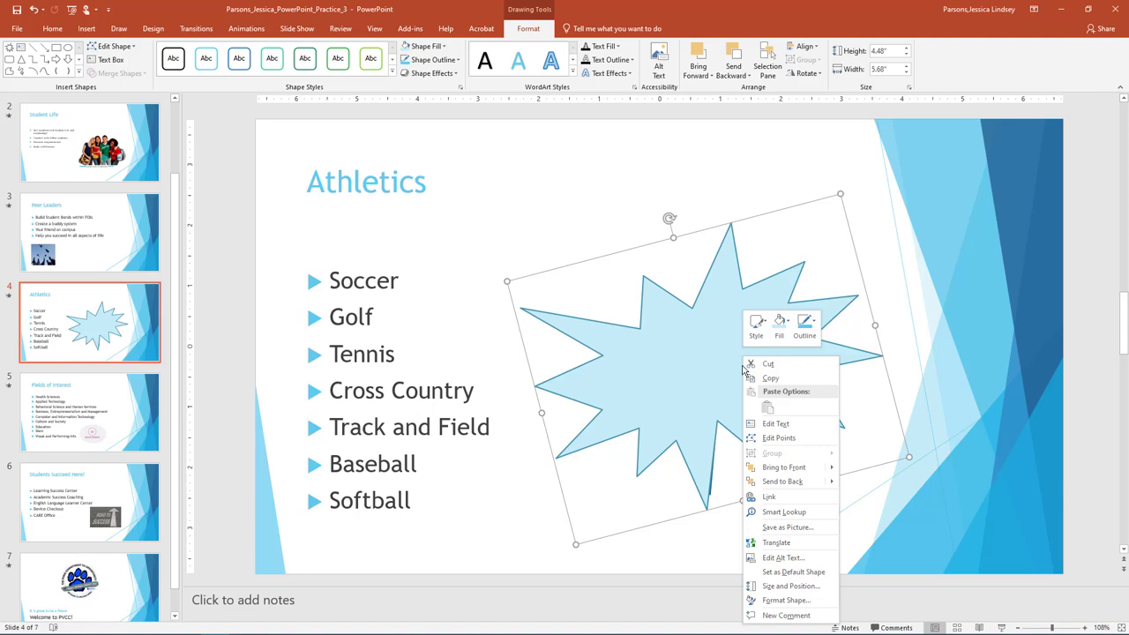
- Resize the pale back star to 5.93 by 4.77 inches and nudge it into position
{"action": "left_click", "coordinate": [791, 485]}
{"action": "key", "text": "ctrl+z"}
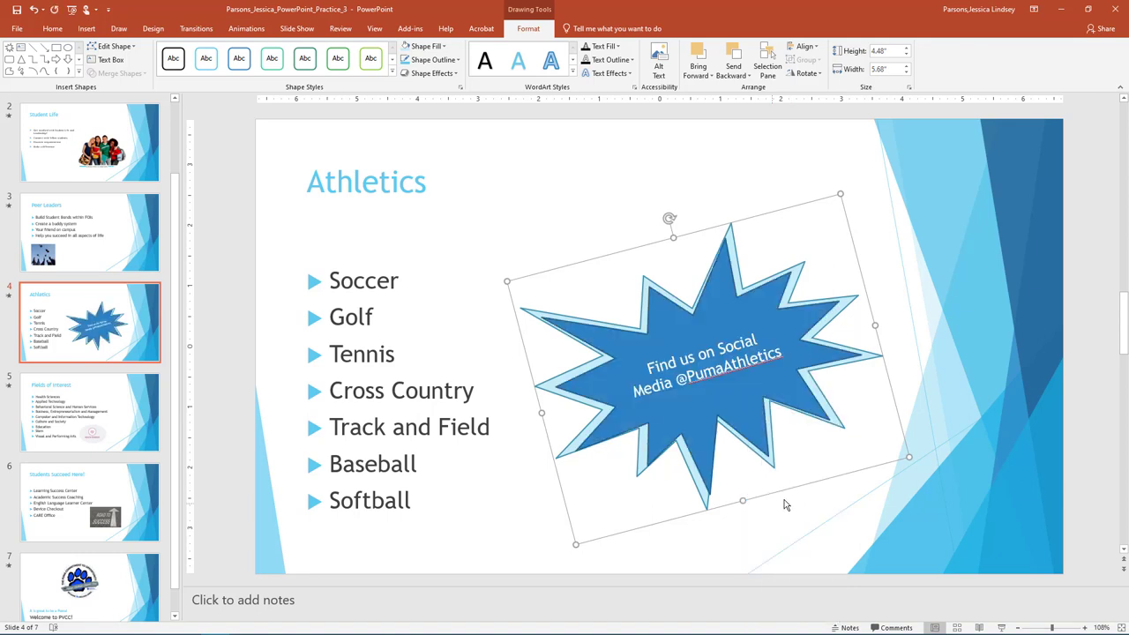
{"action": "left_click_drag", "start_coordinate": [542, 414], "coordinate": [527, 421]}
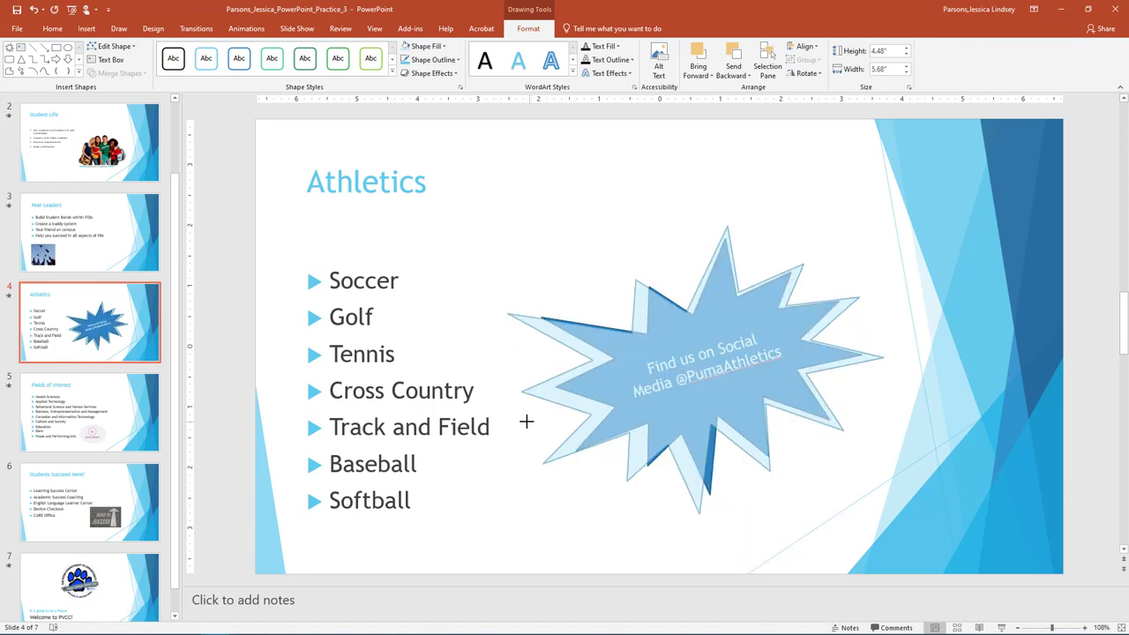
{"action": "left_click_drag", "start_coordinate": [677, 241], "coordinate": [672, 224]}
{"action": "key", "text": "Left"}
{"action": "key", "text": "Down"}
{"action": "key", "text": "Down"}
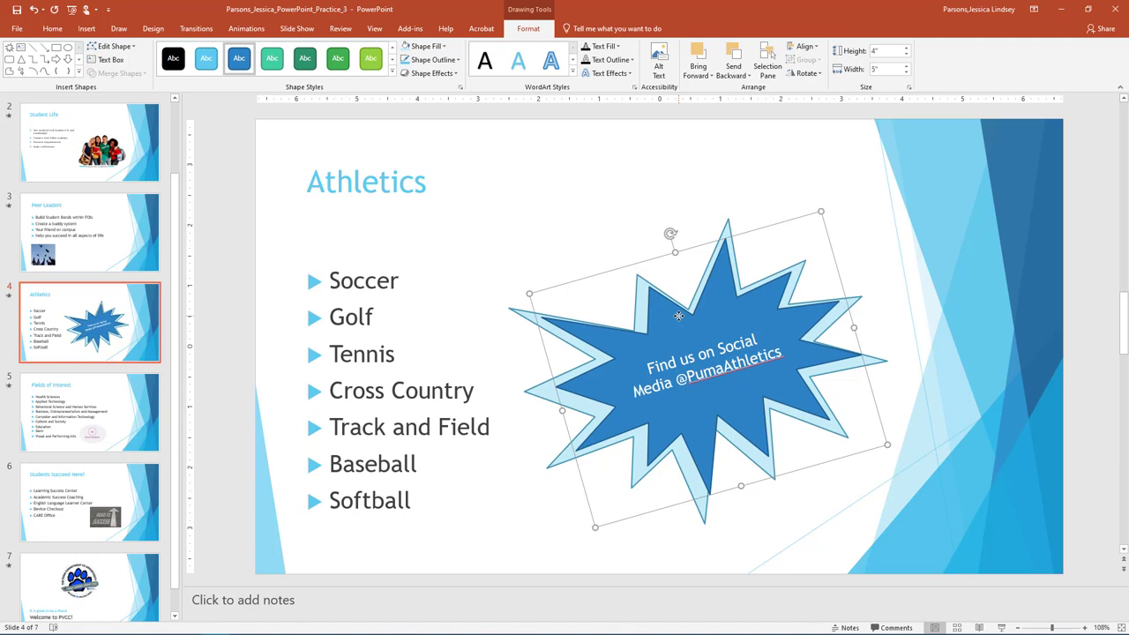
- Group both stars into one graphic and move it beside the Athletics list
{"action": "left_click", "coordinate": [527, 314], "text": "shift"}
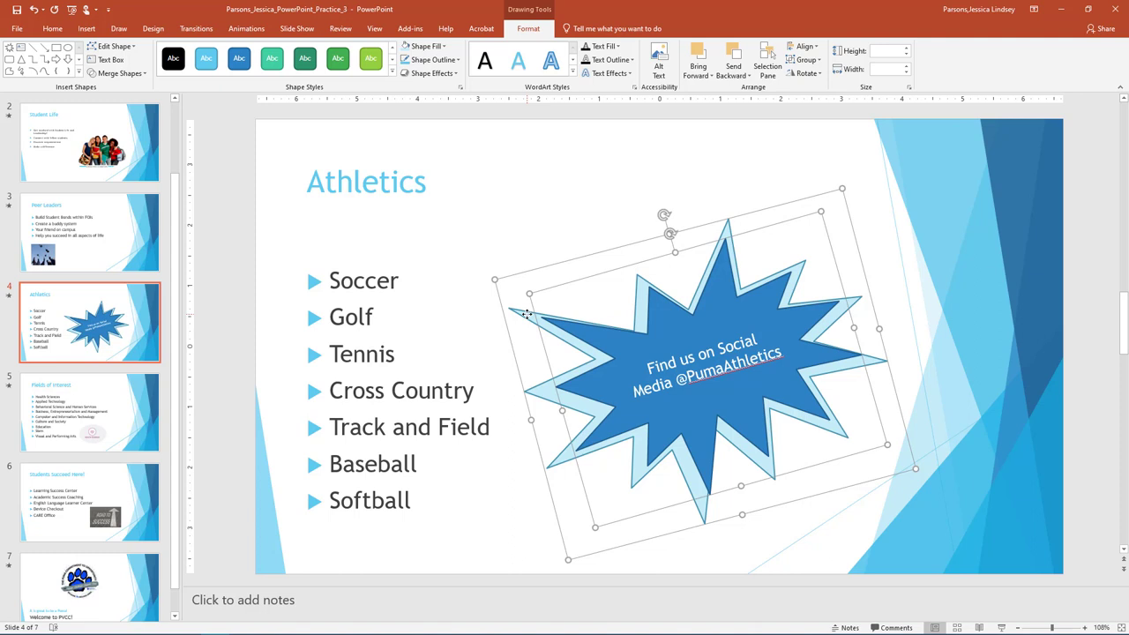
{"action": "left_click", "coordinate": [814, 59]}
{"action": "left_click", "coordinate": [816, 79]}
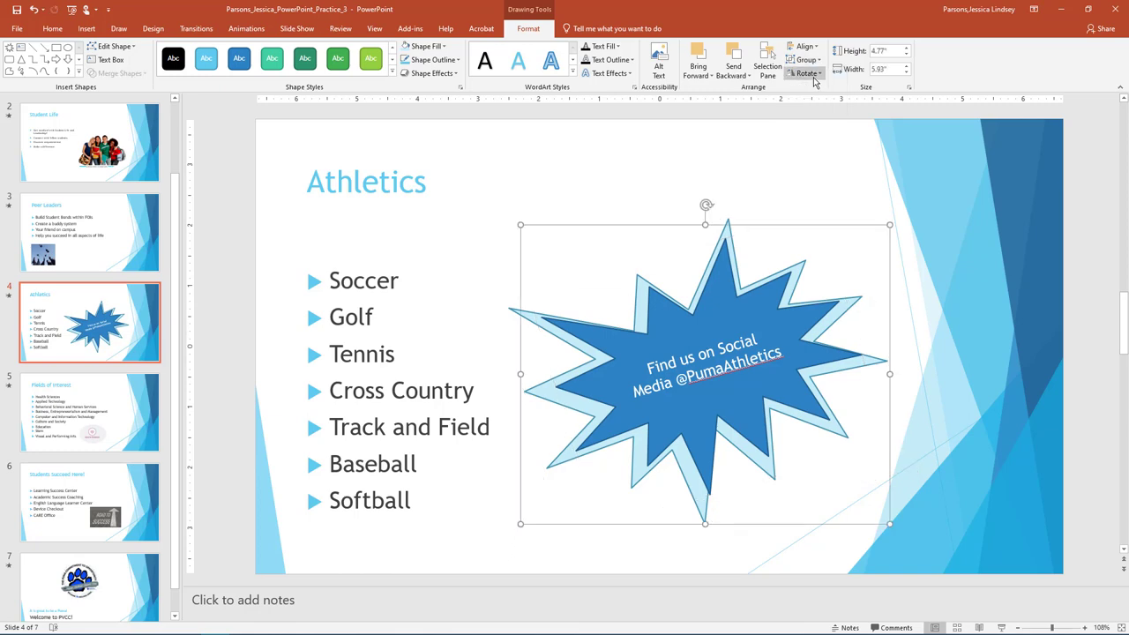
{"action": "left_click_drag", "start_coordinate": [874, 395], "coordinate": [846, 360]}
{"action": "left_click", "coordinate": [939, 393]}
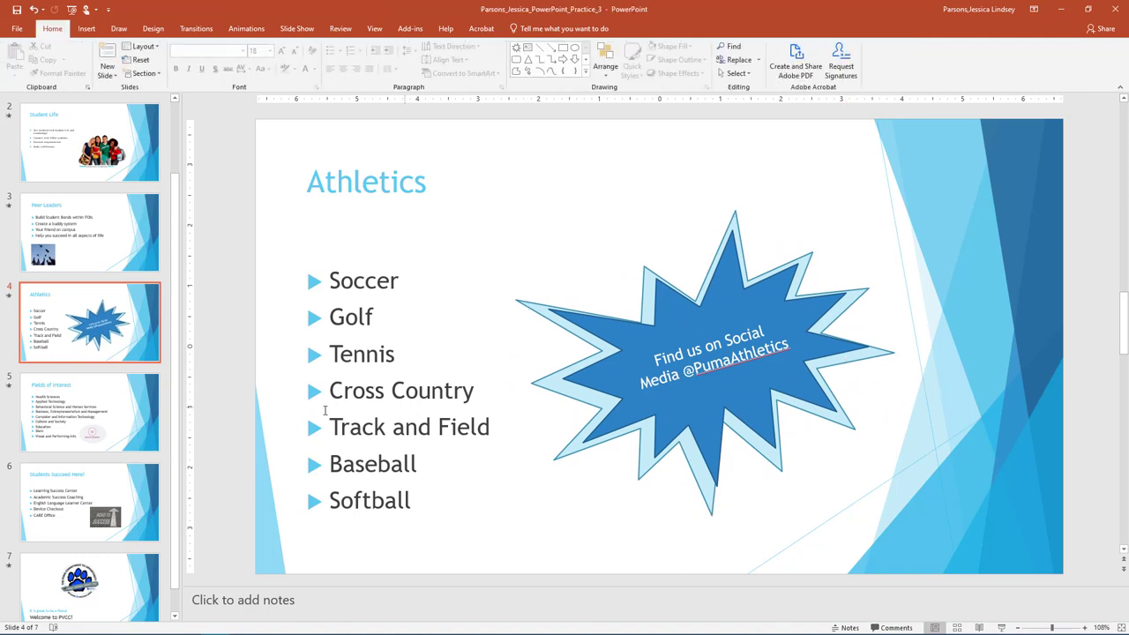
- Insert a Title and Content slide after 'Students Succeed Here!' titled 'Enrollment Steps'
{"action": "left_click", "coordinate": [153, 471]}
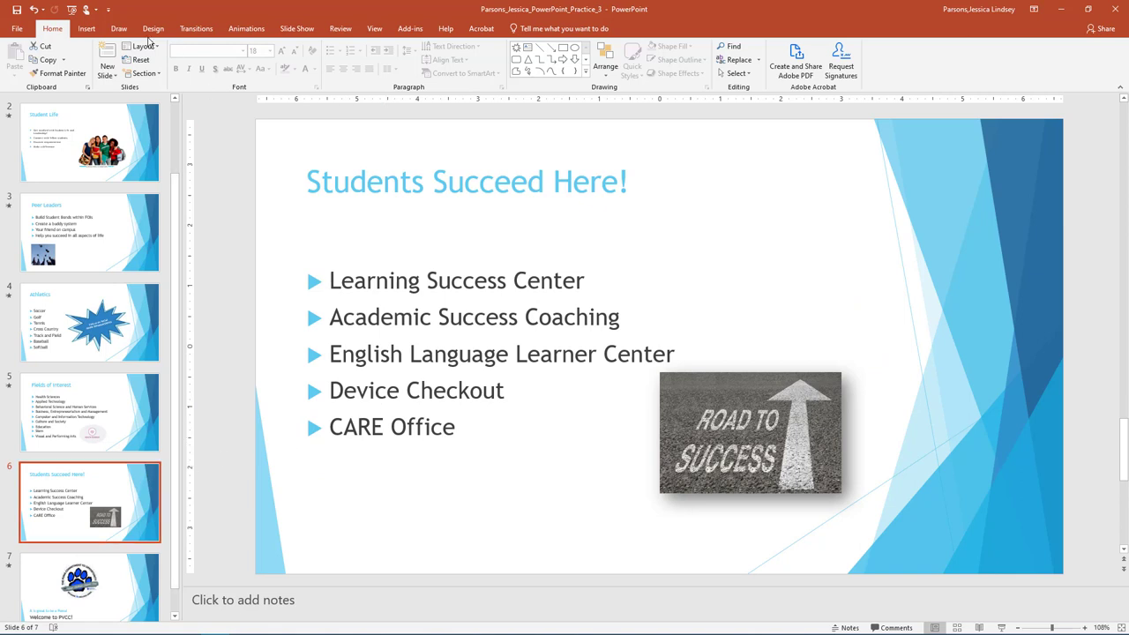
{"action": "left_click", "coordinate": [107, 74]}
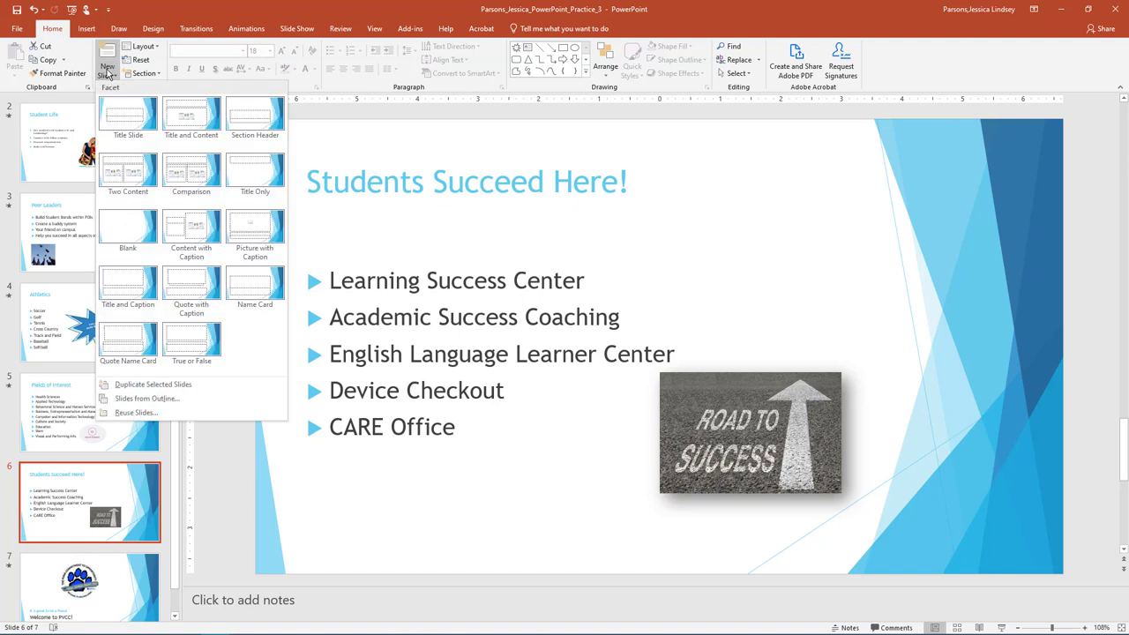
{"action": "left_click", "coordinate": [187, 116]}
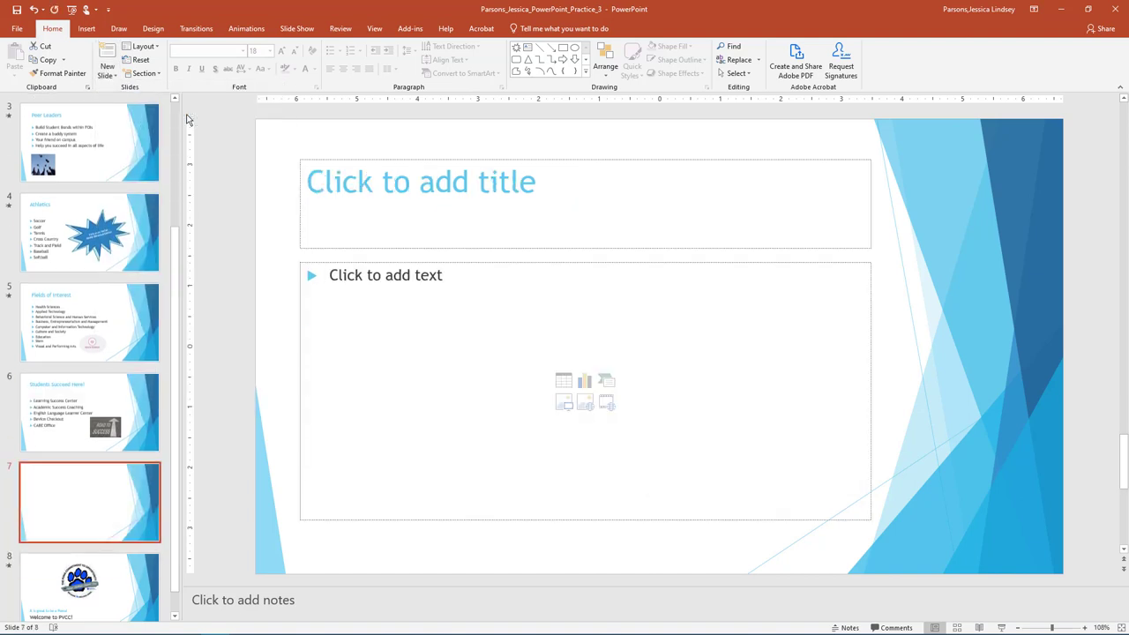
{"action": "left_click", "coordinate": [373, 184]}
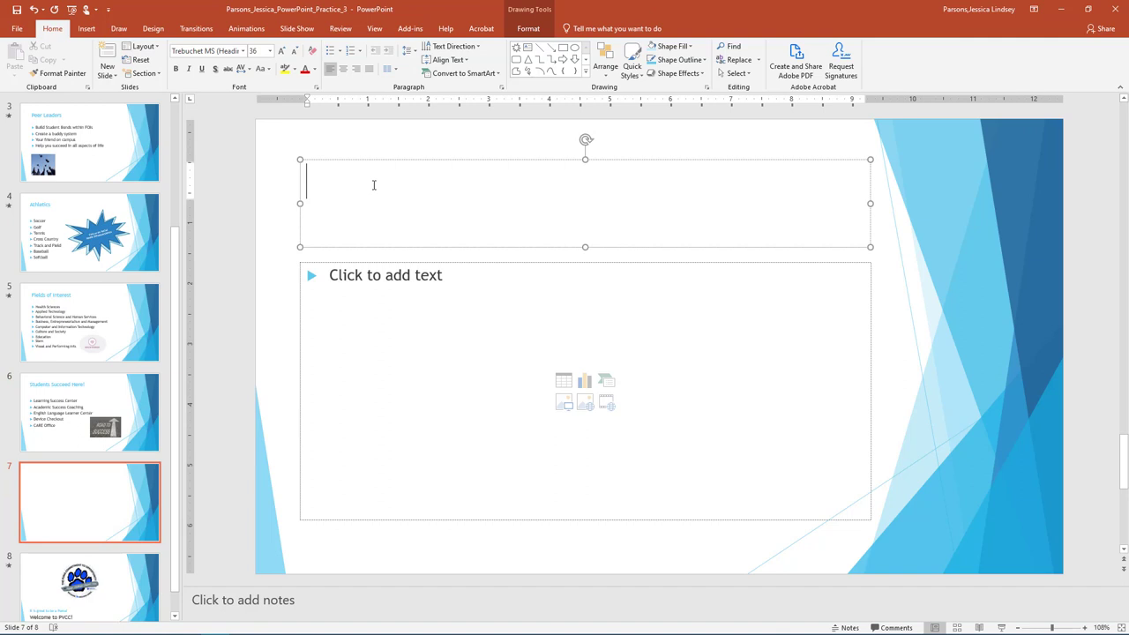
{"action": "type", "text": "Enrollment"}
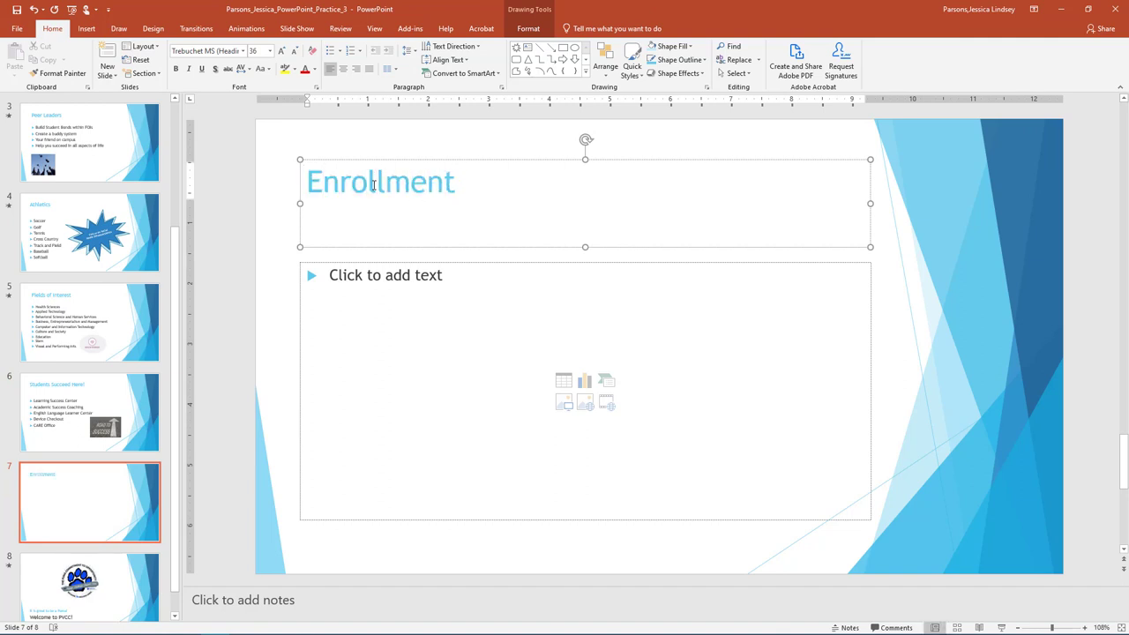
{"action": "type", "text": " Steps"}
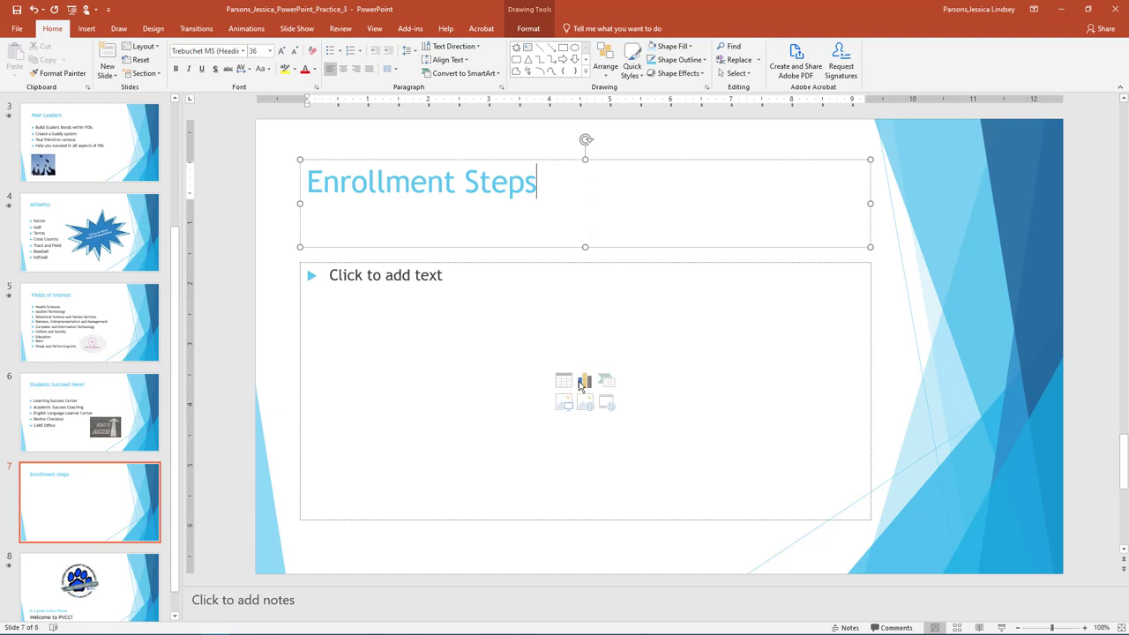
- Pick the Step Down Process layout from the SmartArt Process category in the content placeholder
{"action": "left_click", "coordinate": [607, 382]}
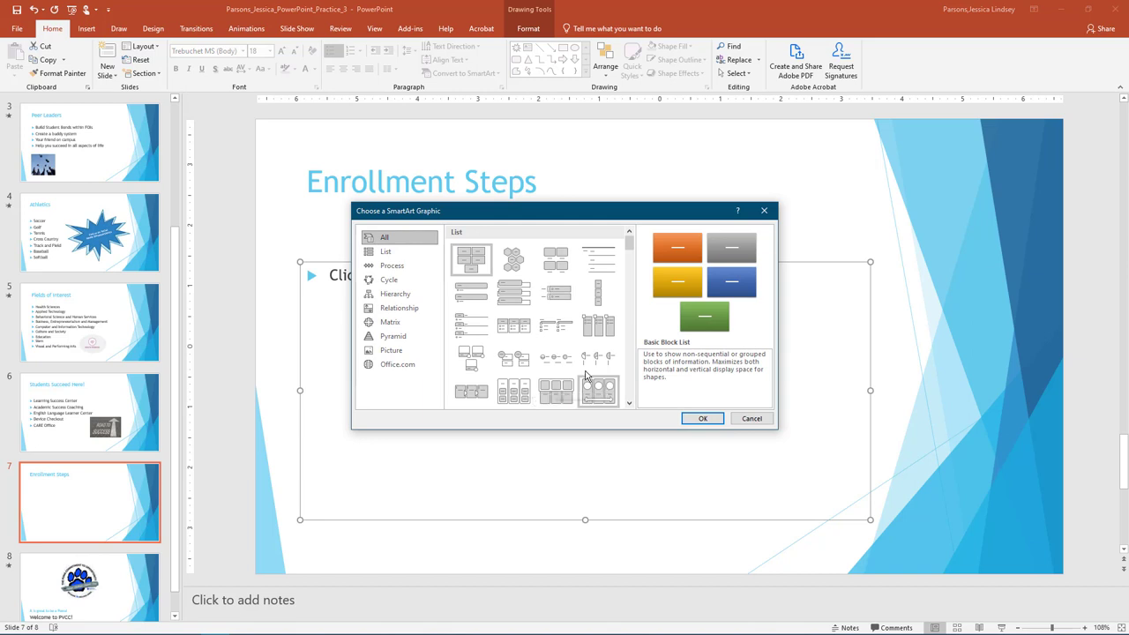
{"action": "left_click", "coordinate": [390, 265]}
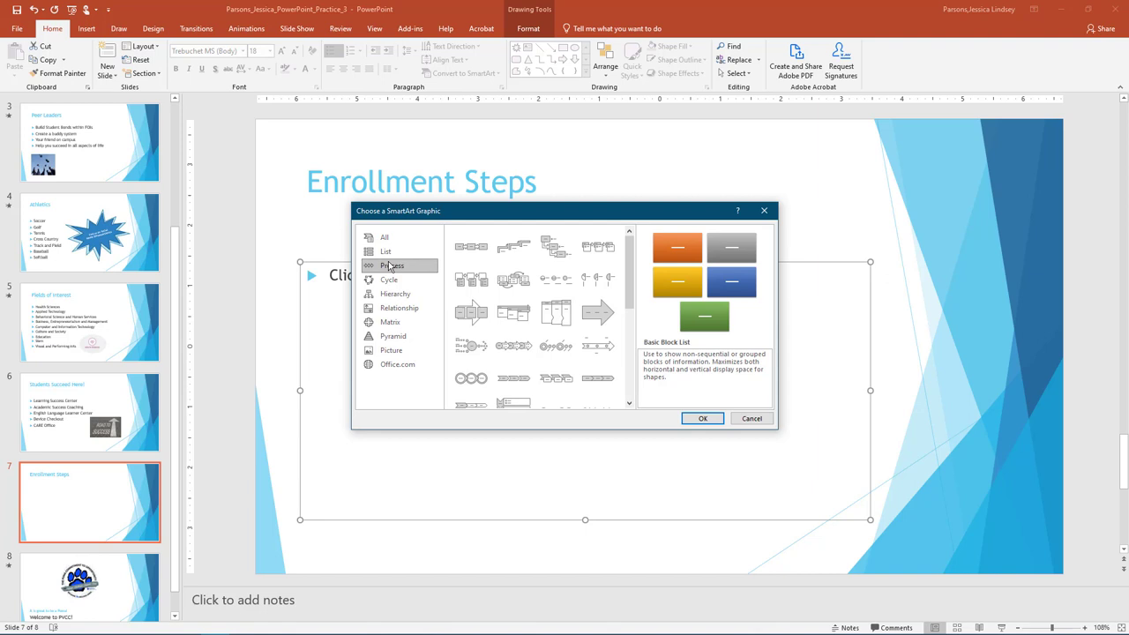
{"action": "left_click", "coordinate": [564, 256]}
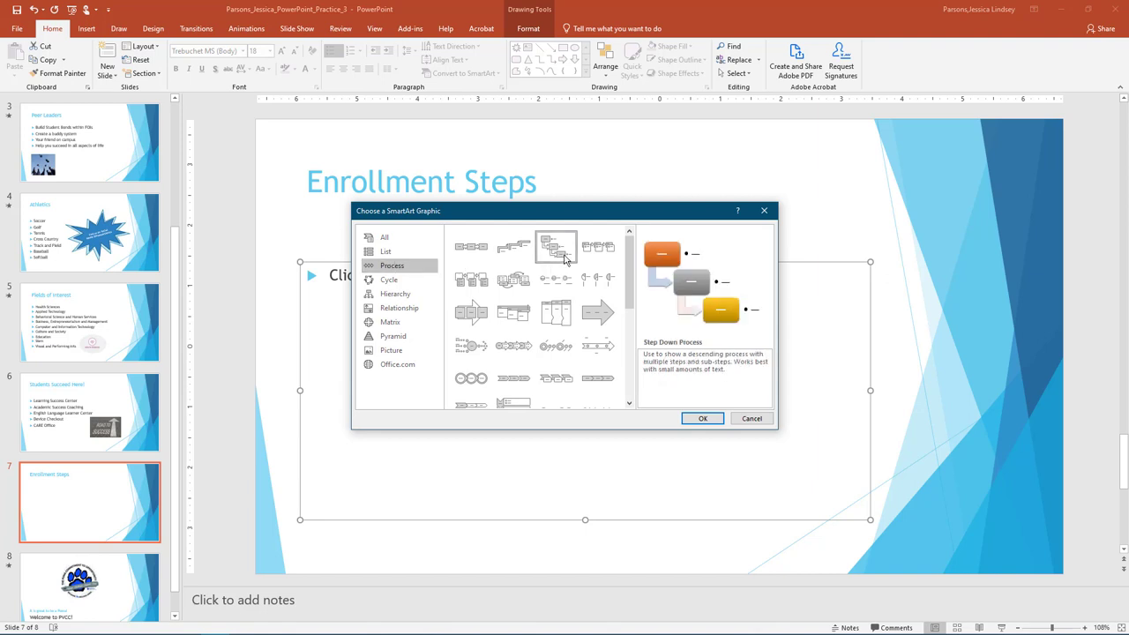
- Insert the Step Down Process graphic with steps 1. Get Admitted, 2. Determine Placement, 3. Register, 4. Pay
{"action": "left_click", "coordinate": [702, 418]}
{"action": "left_click", "coordinate": [486, 301]}
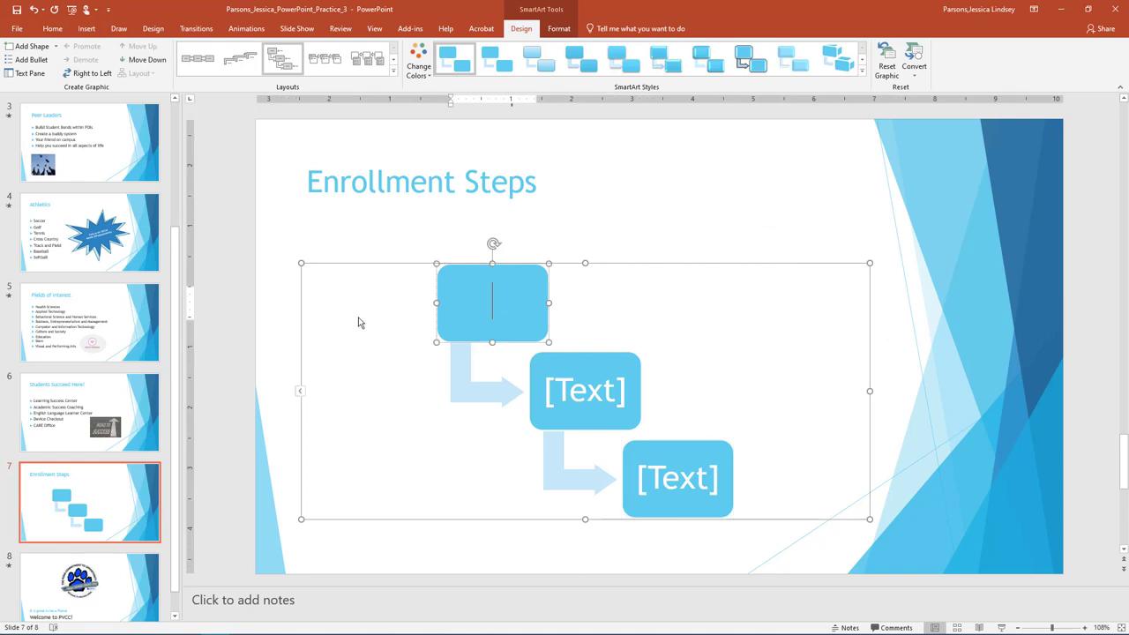
{"action": "type", "text": "1. Get Admitted"}
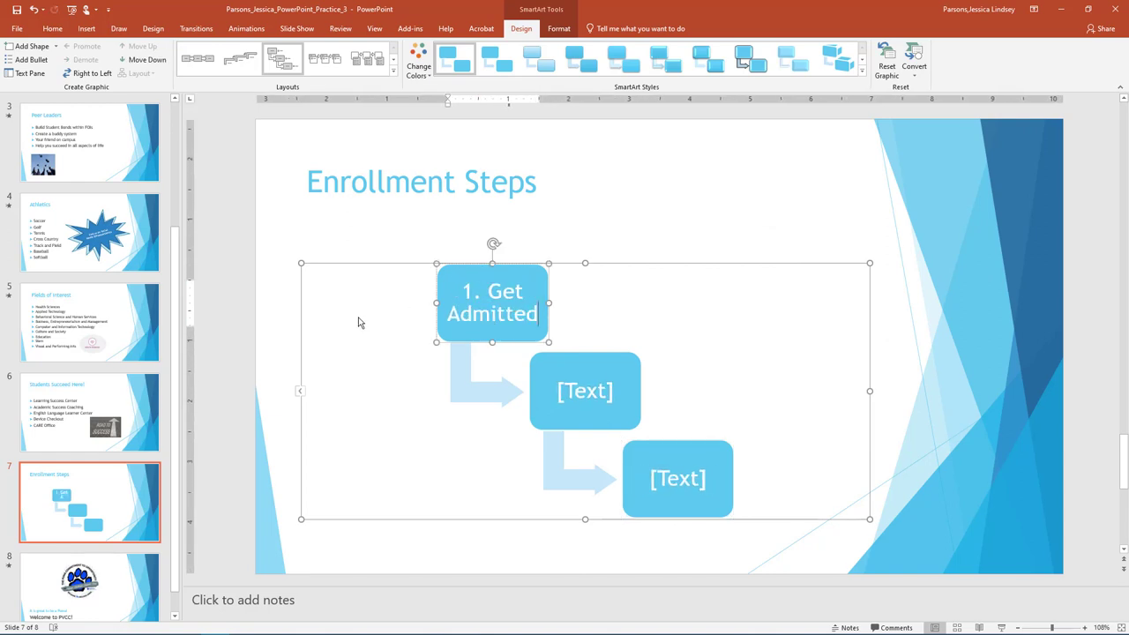
{"action": "left_click", "coordinate": [589, 383]}
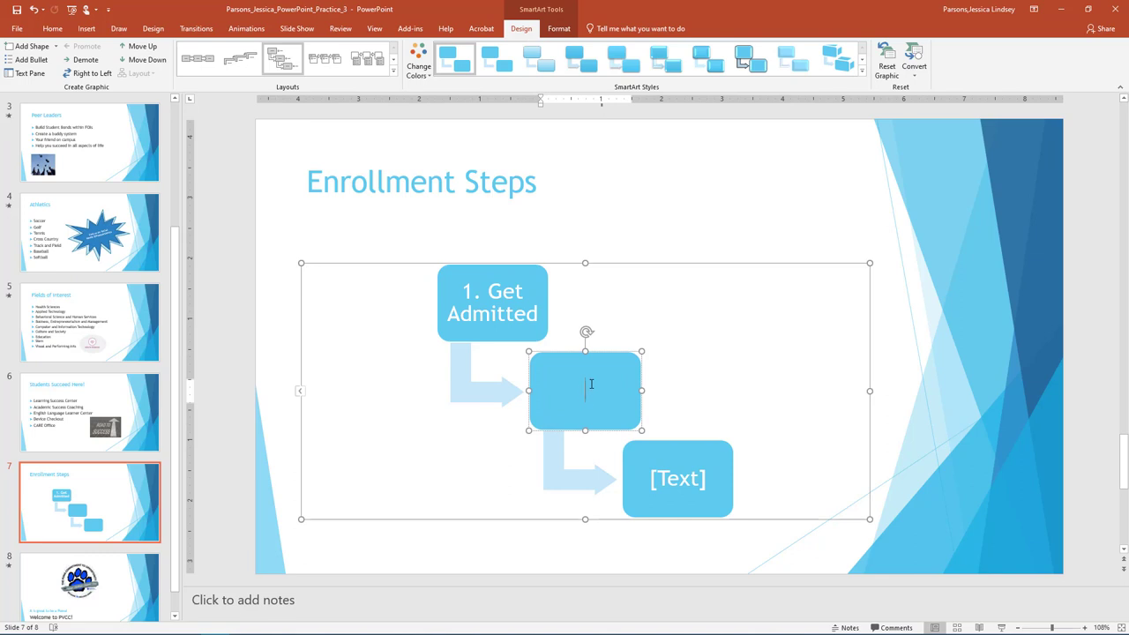
{"action": "type", "text": "2. Determine Placemen"}
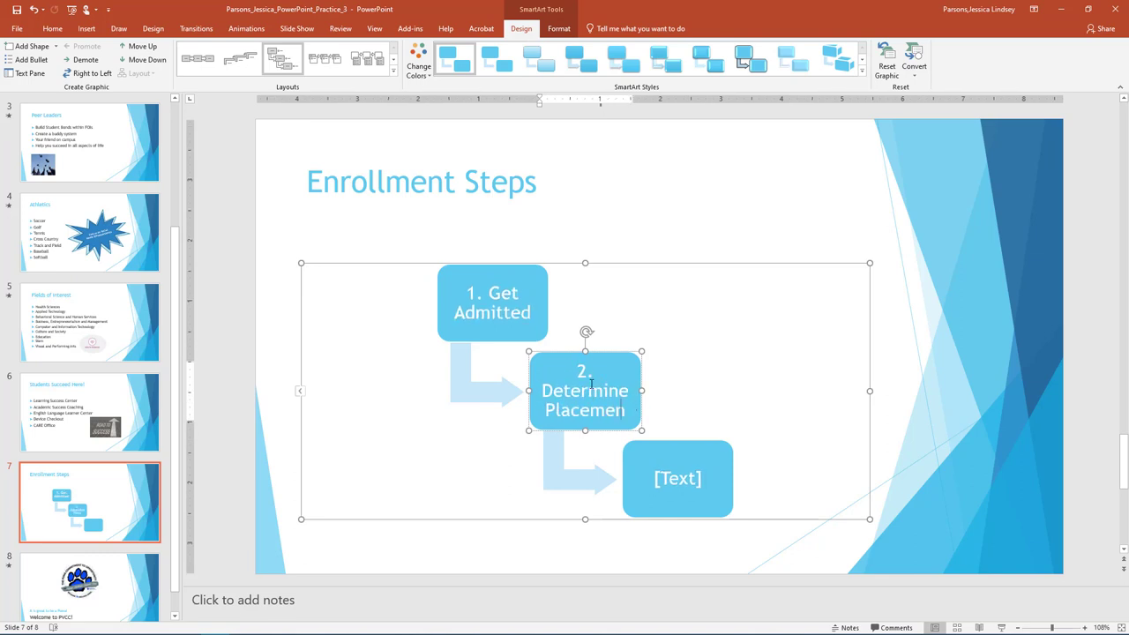
{"action": "type", "text": "t"}
{"action": "left_click", "coordinate": [697, 481]}
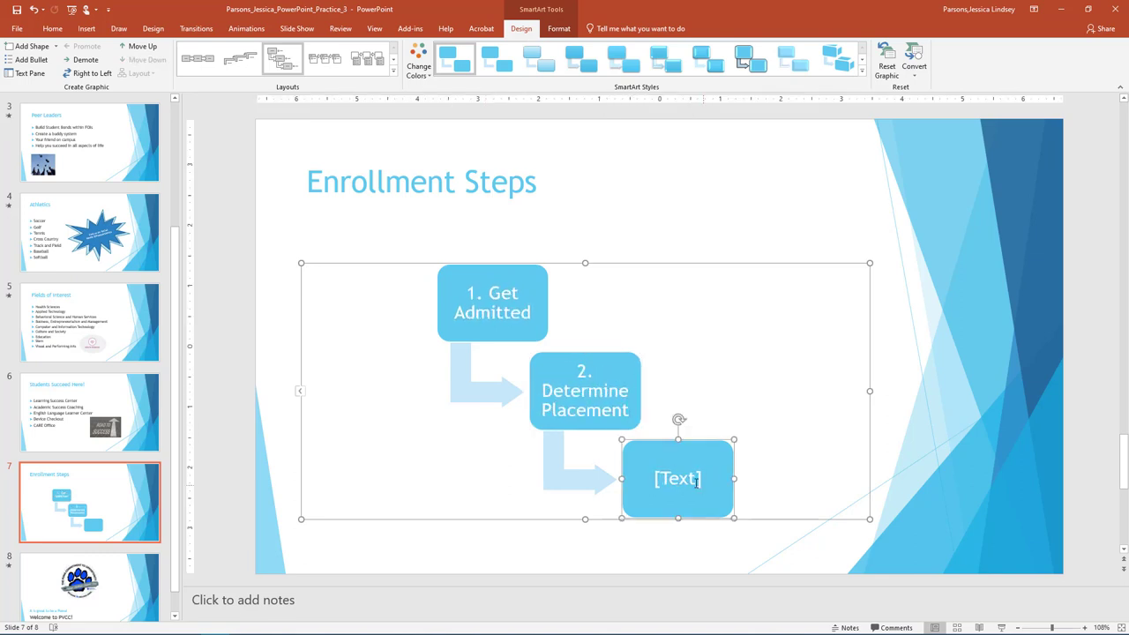
{"action": "type", "text": "3. Re"}
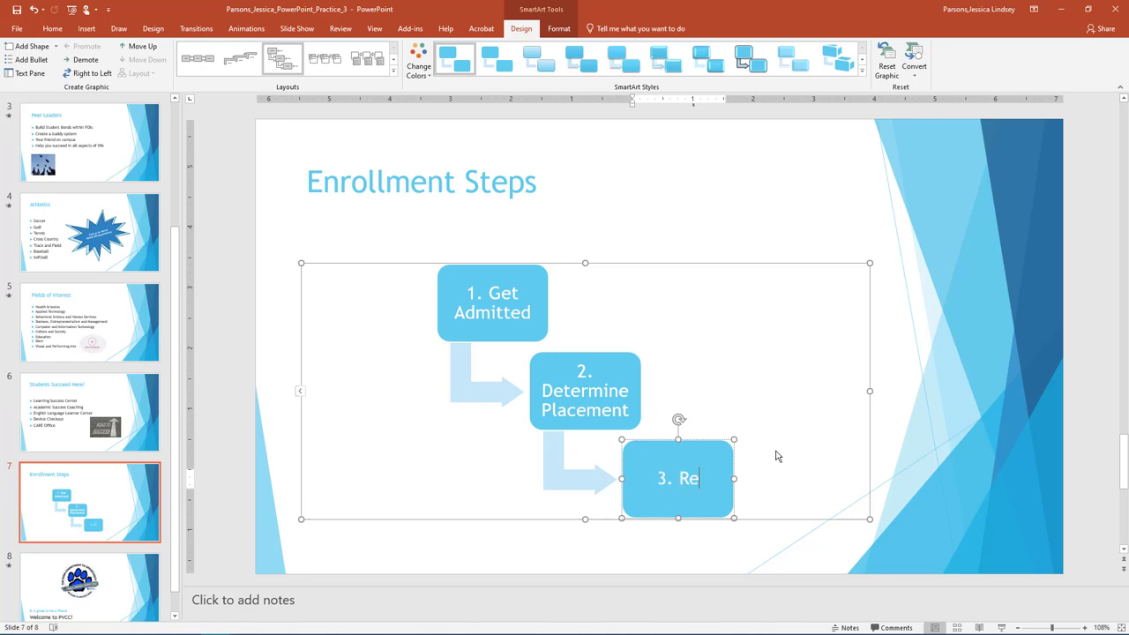
{"action": "type", "text": "gister"}
{"action": "left_click", "coordinate": [28, 46]}
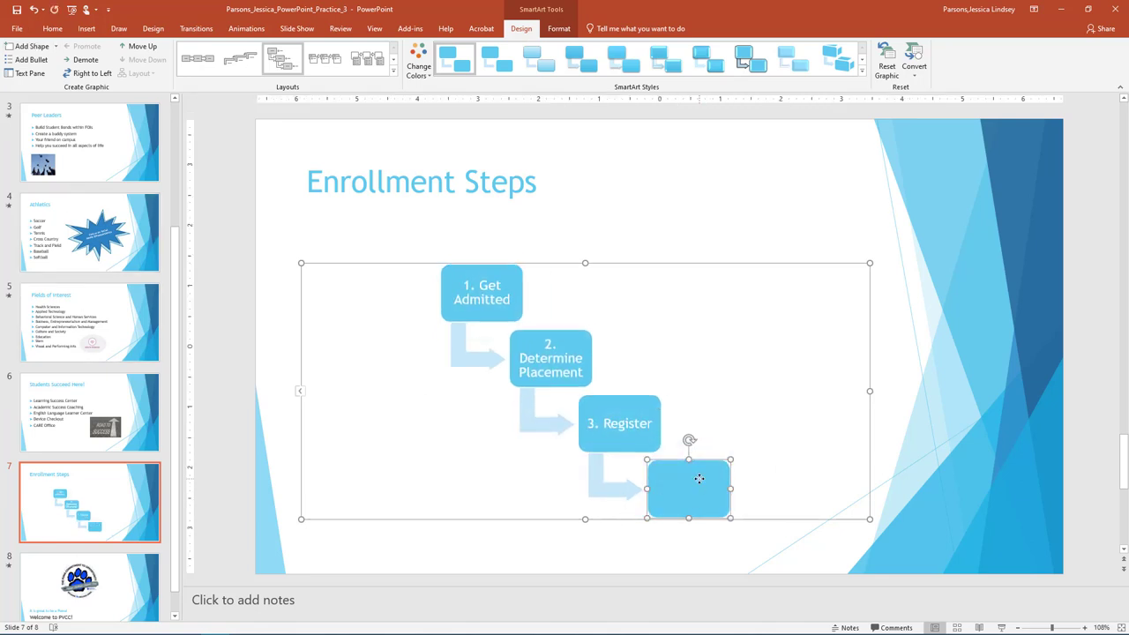
{"action": "type", "text": "4. Pay"}
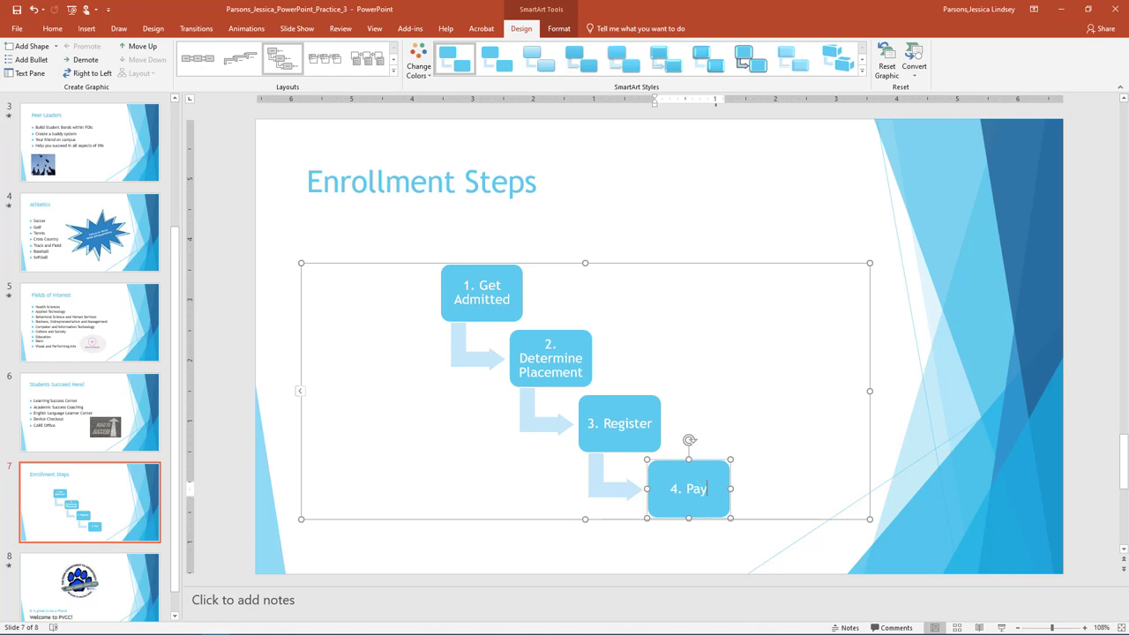
- Recolour the Enrollment Steps SmartArt with Gradient Range – Accent 2
{"action": "left_click", "coordinate": [699, 264]}
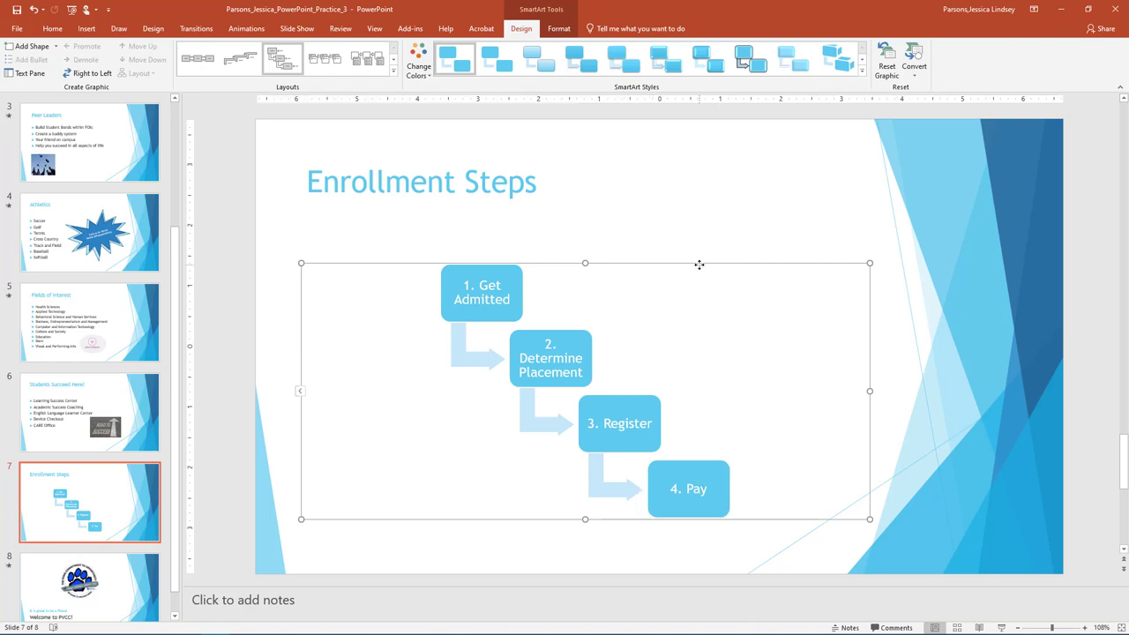
{"action": "left_click", "coordinate": [420, 77]}
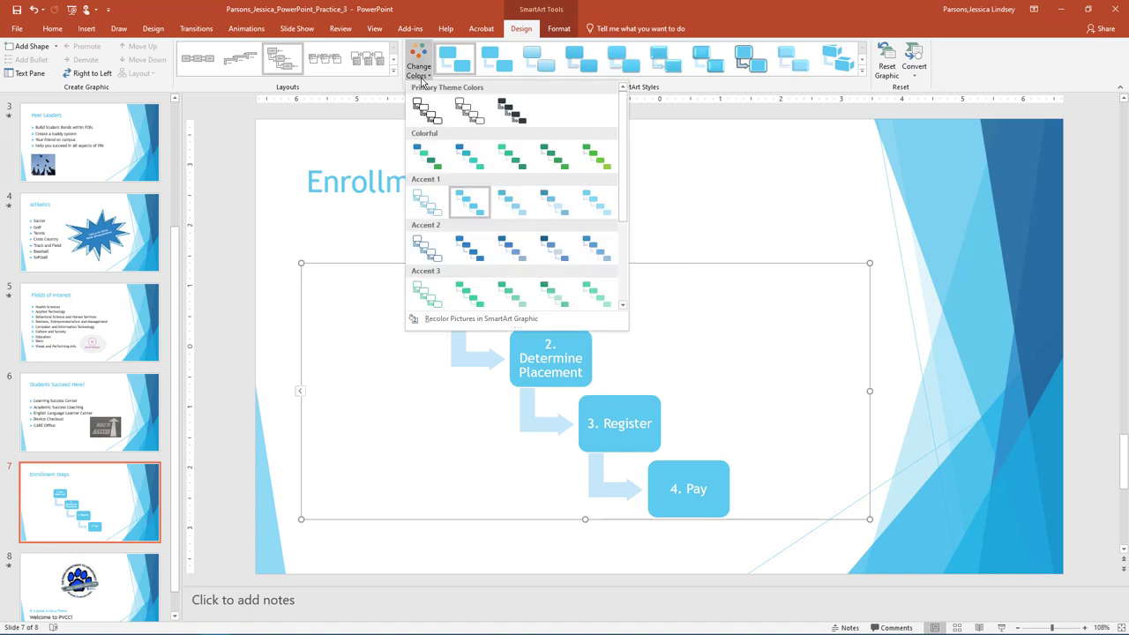
{"action": "left_click", "coordinate": [513, 253]}
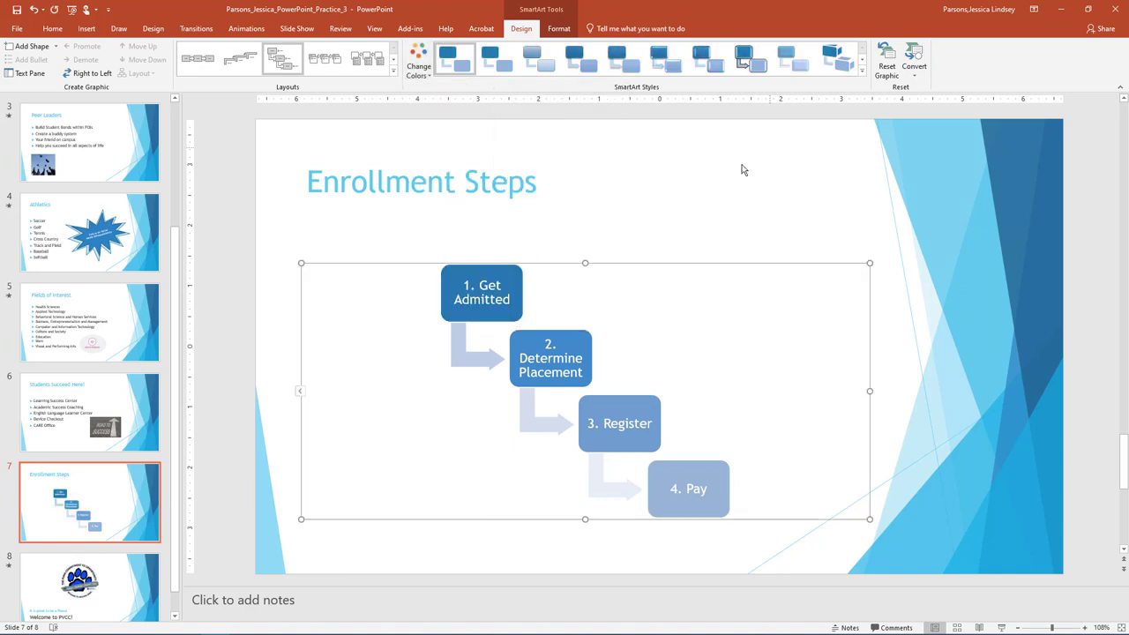
- Apply the Intense Effect SmartArt style and move the diagram slightly higher
{"action": "left_click", "coordinate": [863, 71]}
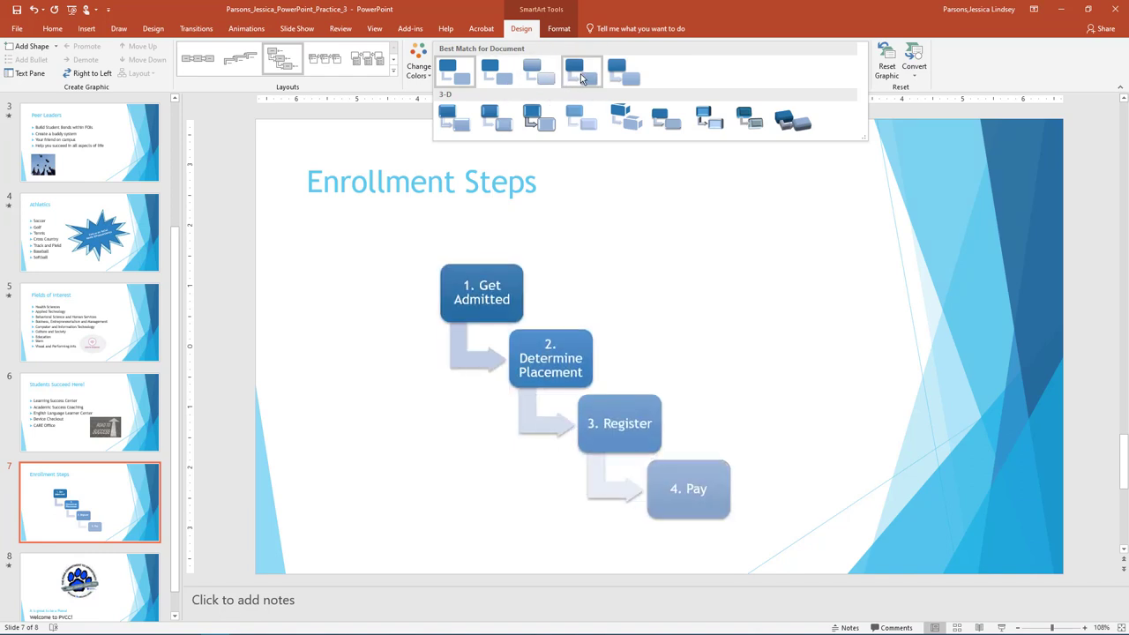
{"action": "left_click", "coordinate": [623, 78]}
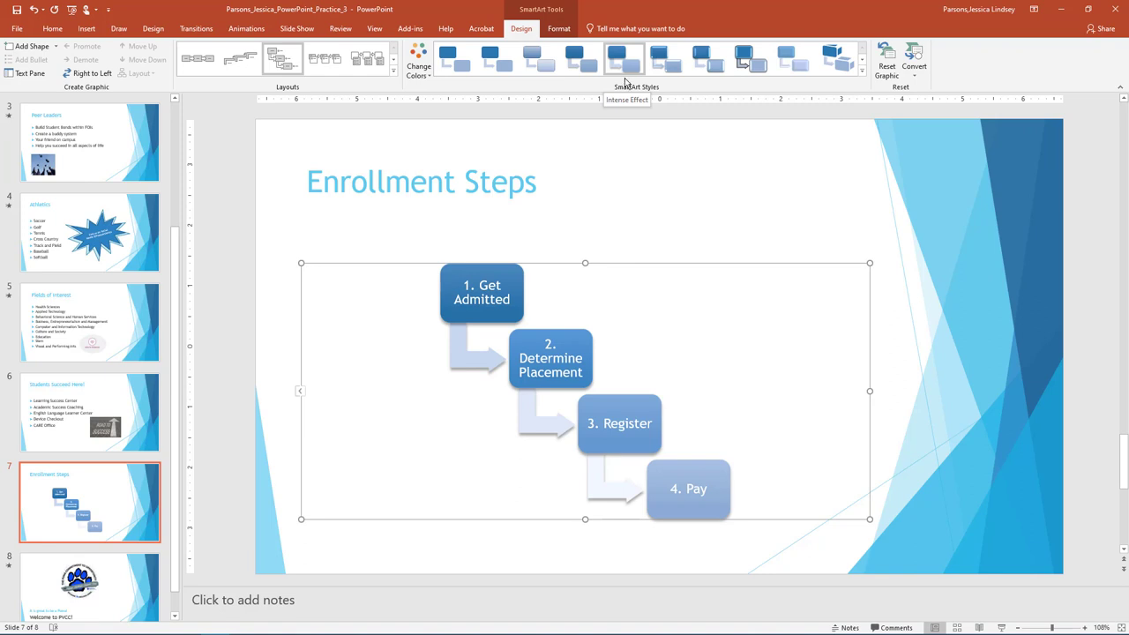
{"action": "left_click_drag", "start_coordinate": [632, 265], "coordinate": [635, 236]}
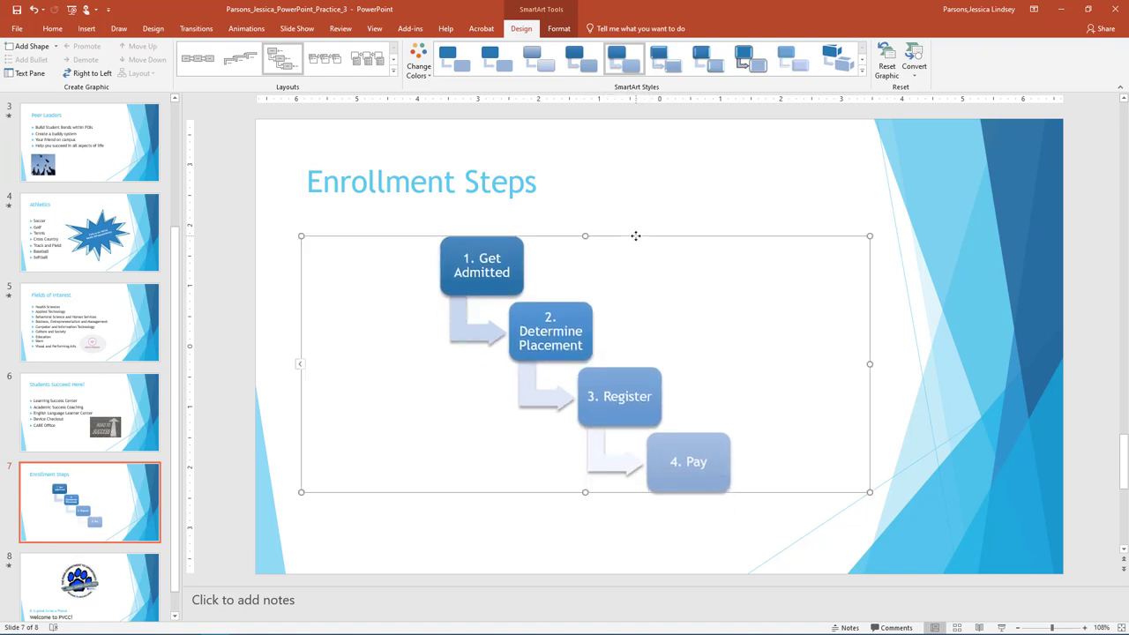
- Add second-style WordArt reading 'Register Early!' and place it below the 4. Pay step
{"action": "left_click", "coordinate": [268, 264]}
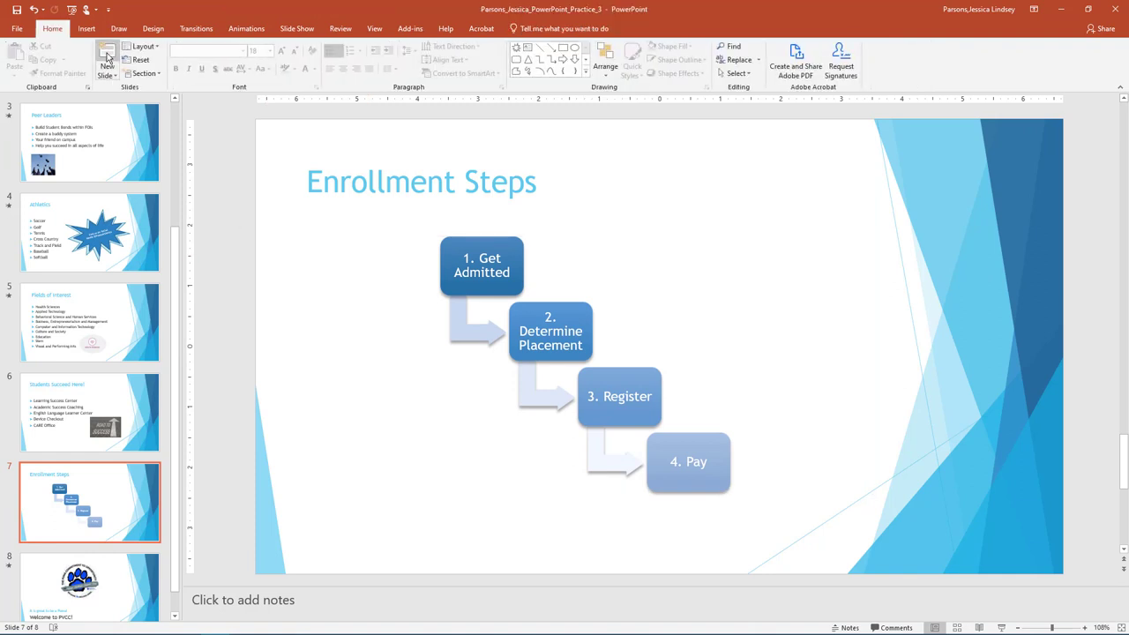
{"action": "left_click", "coordinate": [92, 30]}
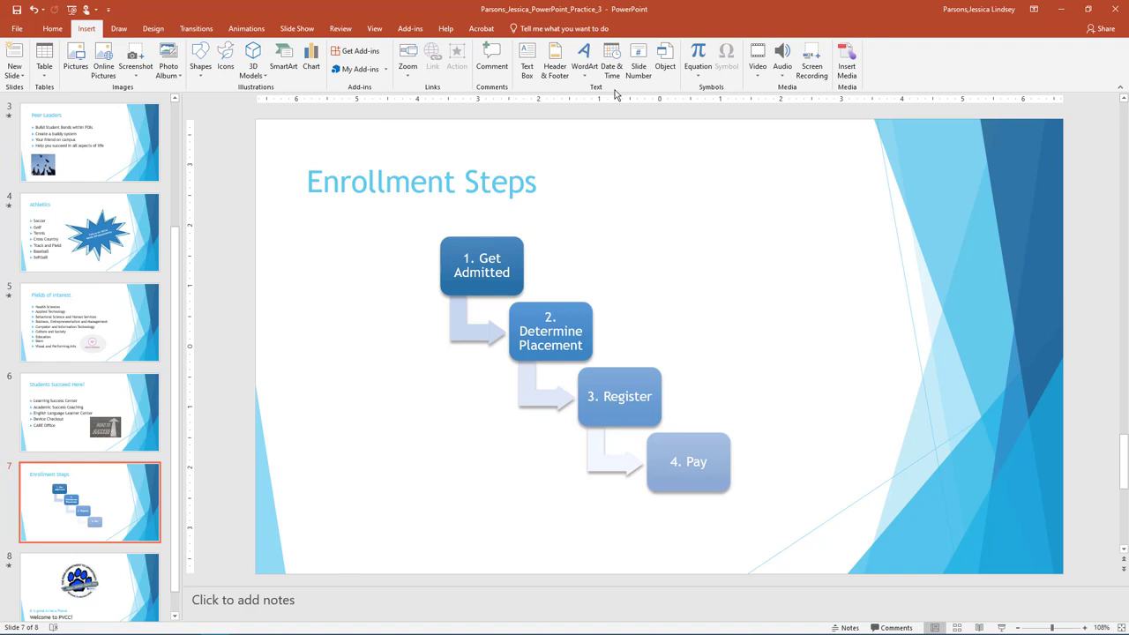
{"action": "left_click", "coordinate": [589, 77]}
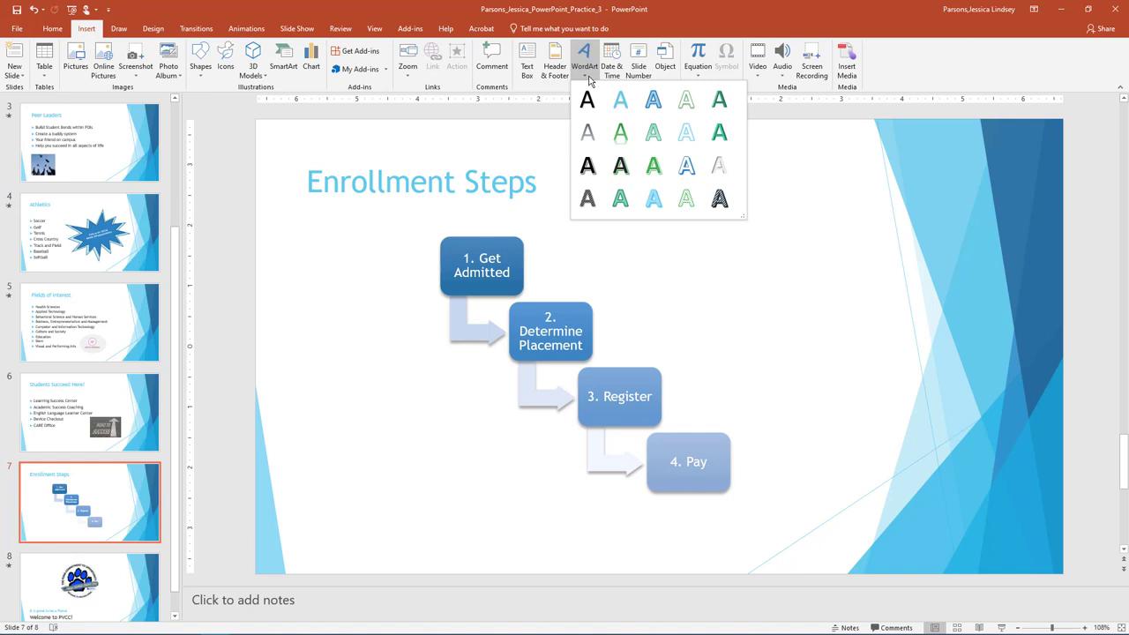
{"action": "left_click", "coordinate": [620, 100]}
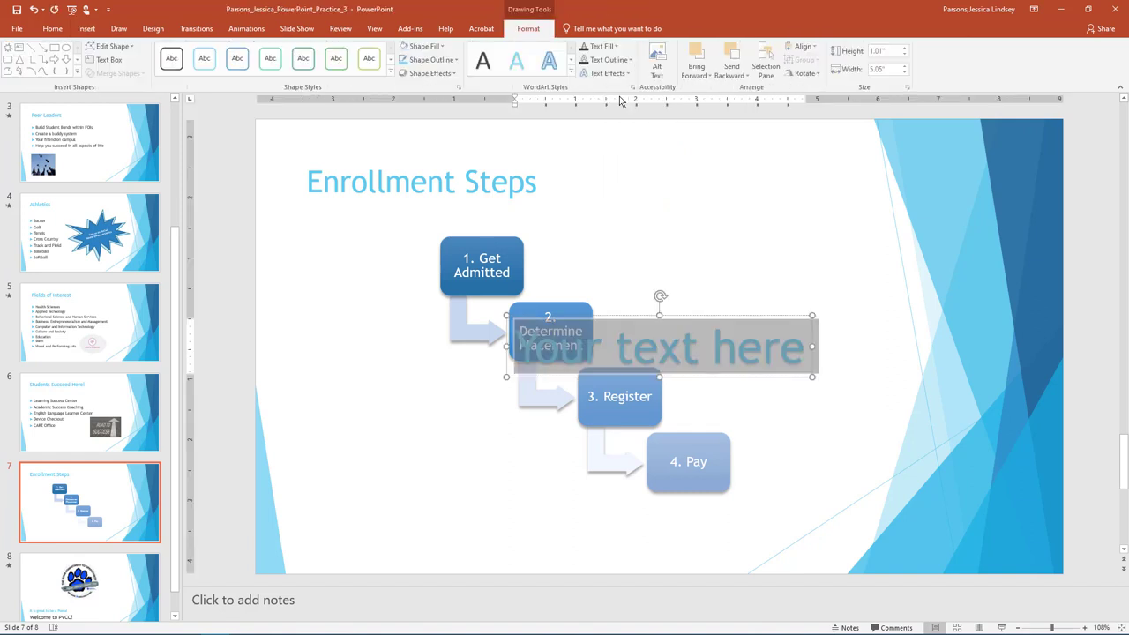
{"action": "type", "text": "Register Early"}
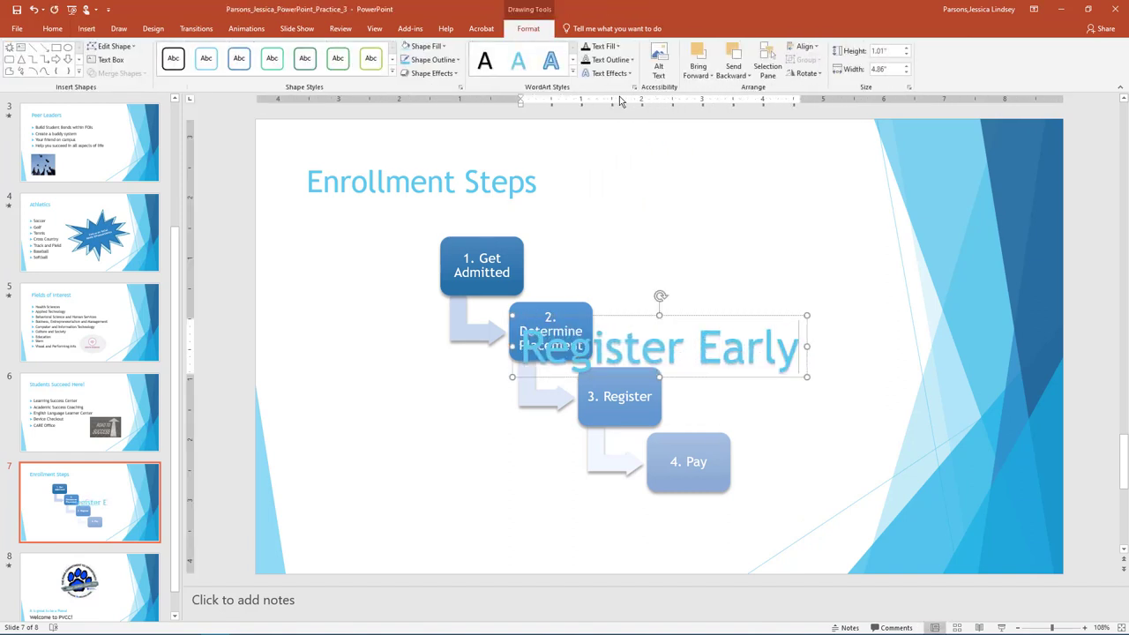
{"action": "type", "text": "!"}
{"action": "left_click_drag", "start_coordinate": [695, 314], "coordinate": [635, 500]}
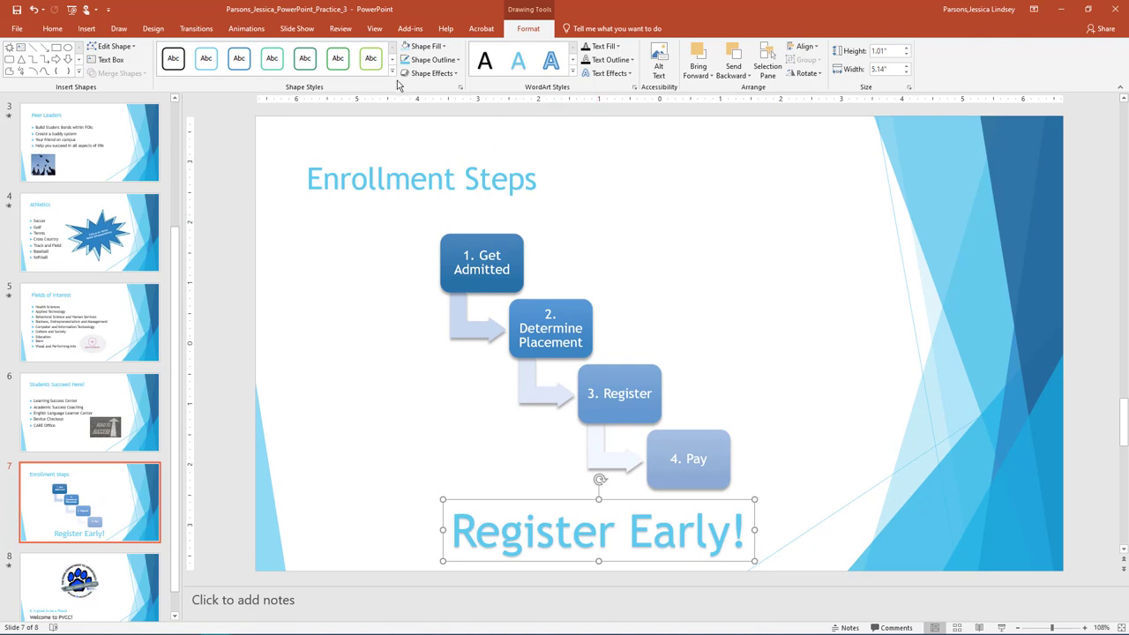
- Give the WordArt the Colored Outline – Turquoise, Accent 1 style and set its text to 32 pt
{"action": "left_click", "coordinate": [206, 70]}
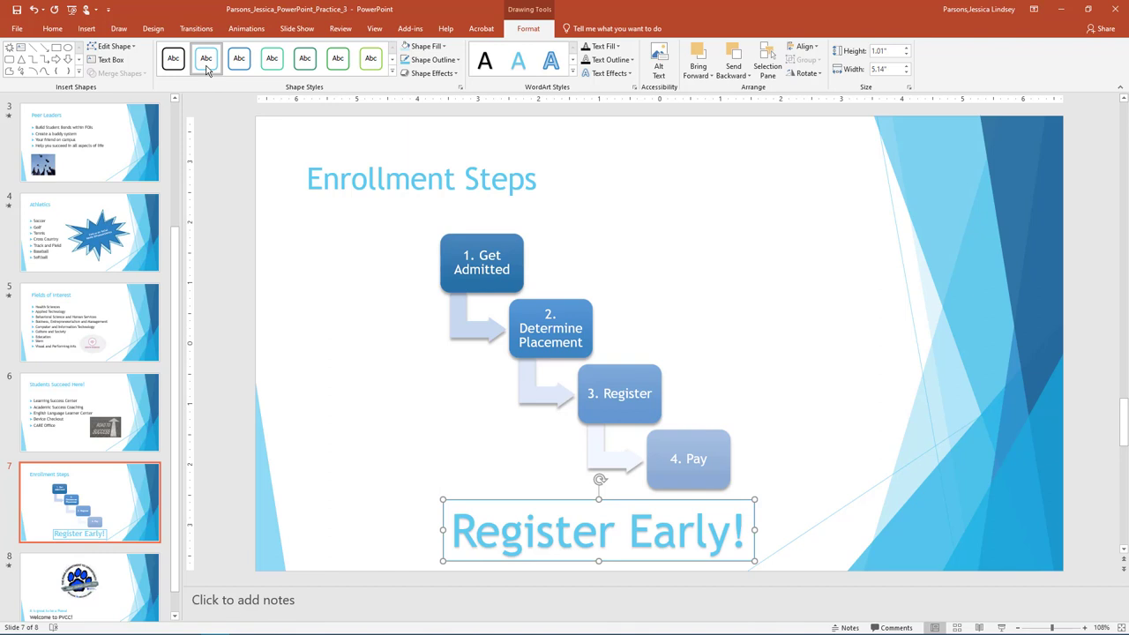
{"action": "left_click", "coordinate": [510, 521]}
{"action": "key", "text": "ctrl+a"}
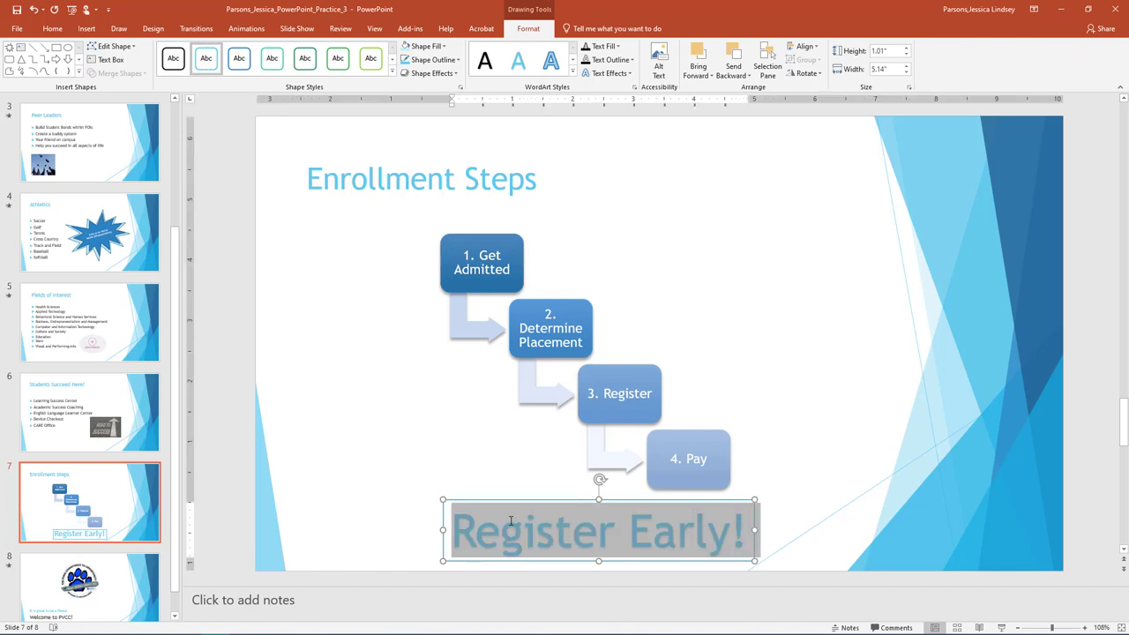
{"action": "left_click", "coordinate": [52, 28]}
{"action": "left_click", "coordinate": [270, 51]}
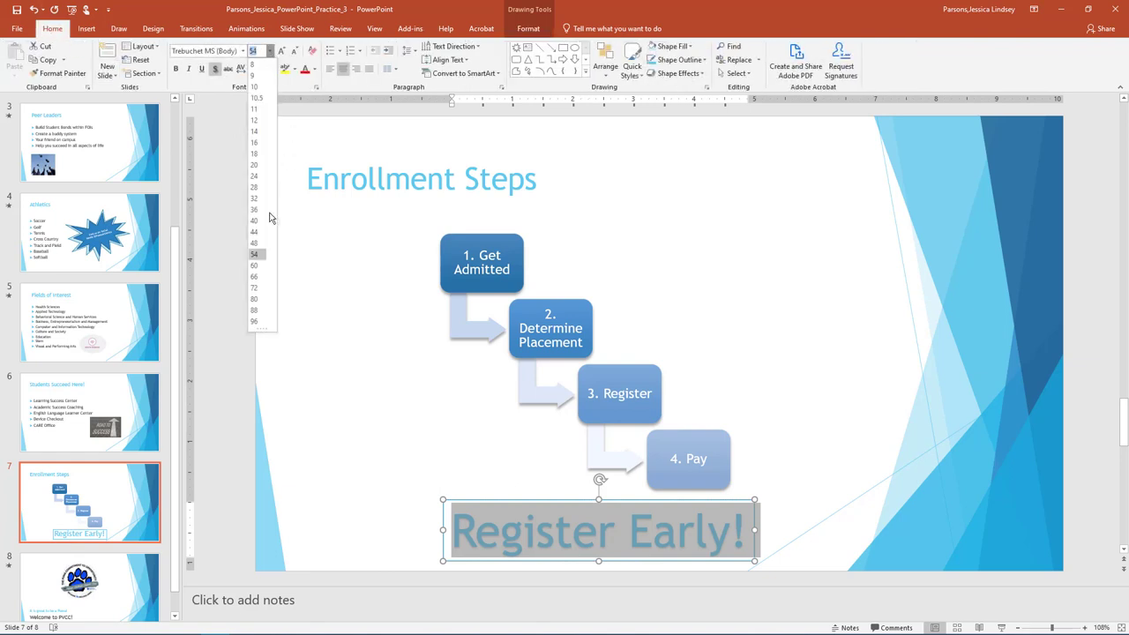
{"action": "left_click", "coordinate": [262, 199]}
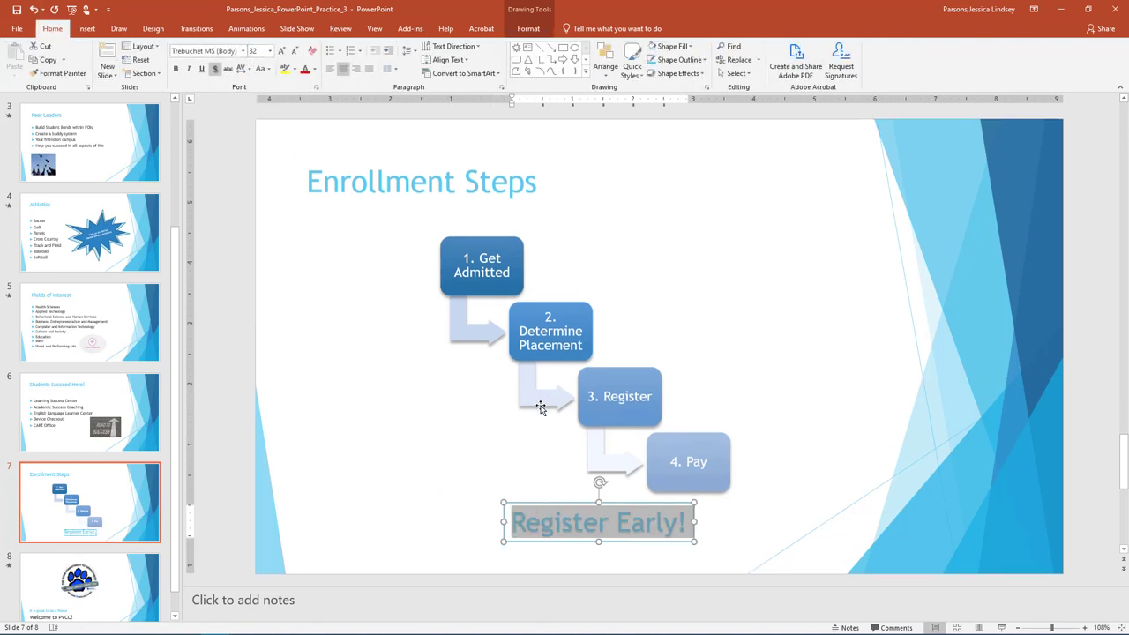
- Centre the 'Register Early!' WordArt under the diagram and clear the selection
{"action": "left_click_drag", "start_coordinate": [555, 503], "coordinate": [542, 514]}
{"action": "left_click", "coordinate": [447, 464]}
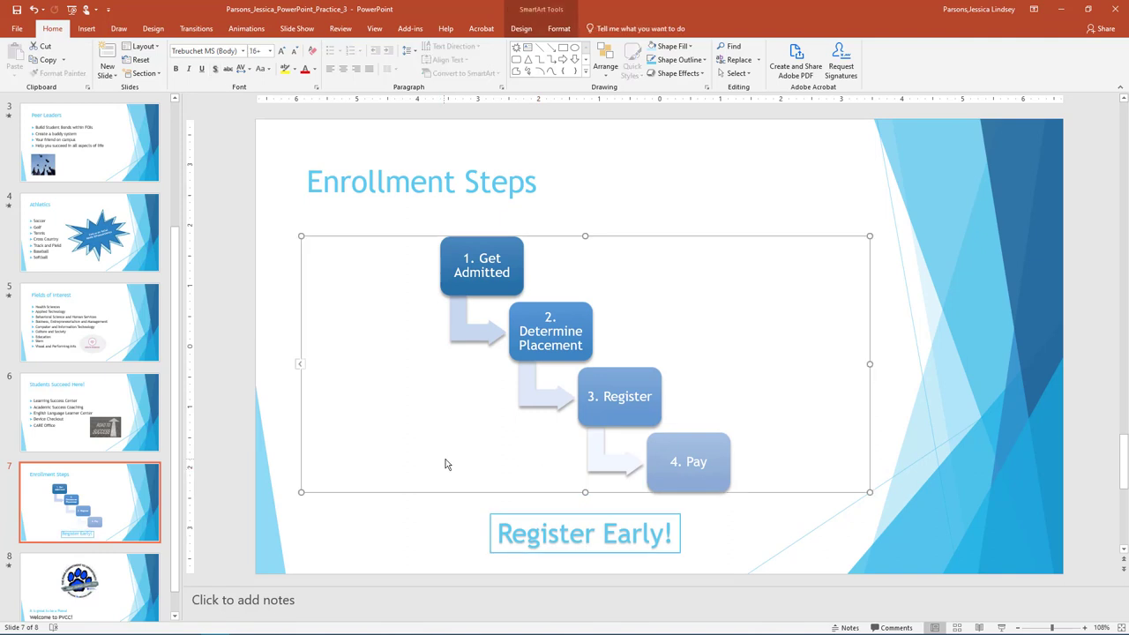
{"action": "left_click", "coordinate": [435, 494]}
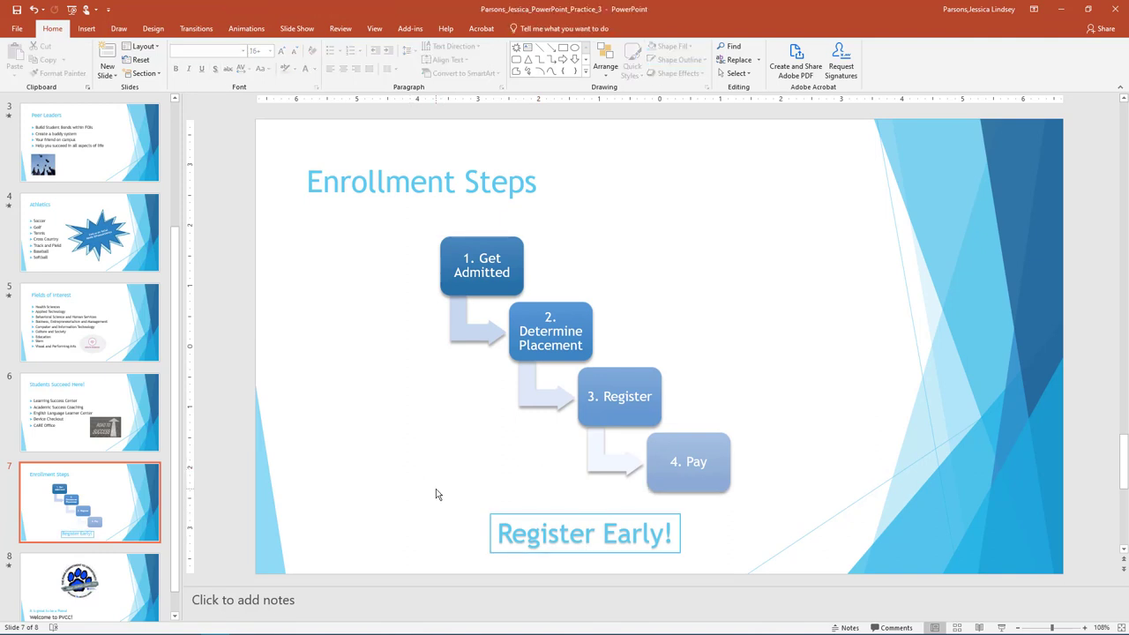
- Spell-check the whole presentation and dismiss the completion message
{"action": "left_click", "coordinate": [344, 29]}
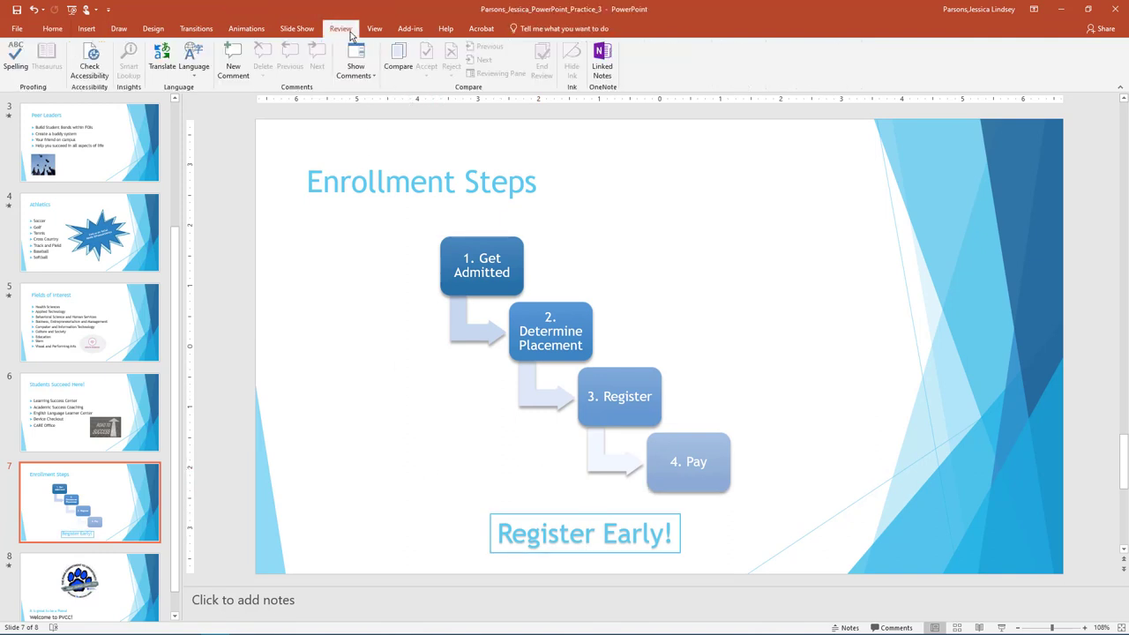
{"action": "left_click", "coordinate": [15, 57]}
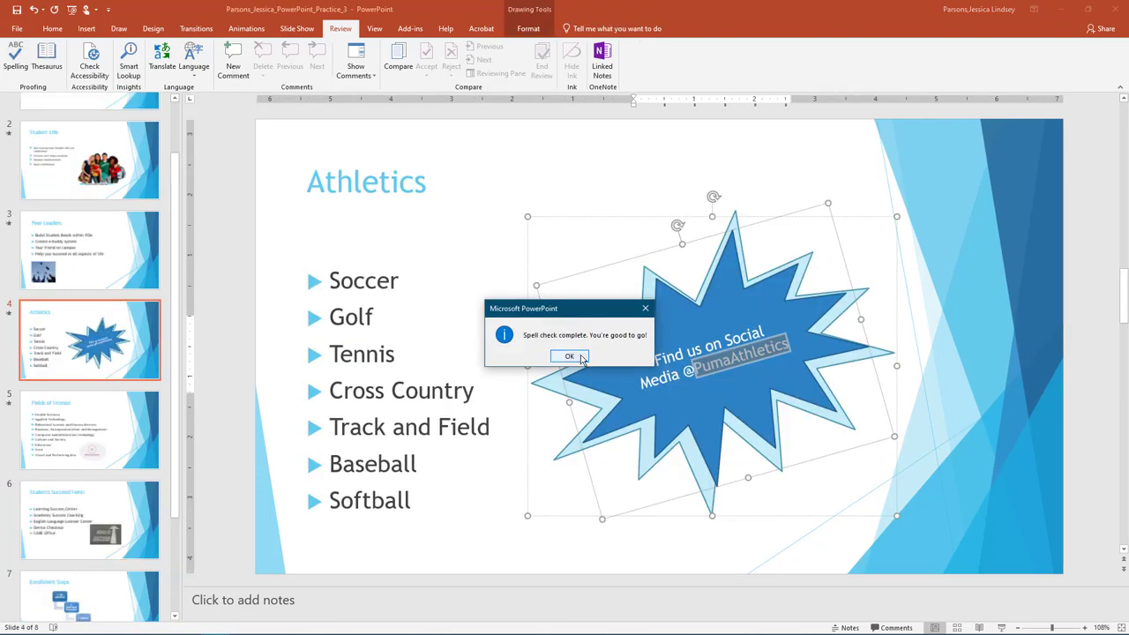
{"action": "left_click", "coordinate": [569, 356]}
- Switch to Slide Sorter view to show all eight slides as thumbnails
{"action": "left_click", "coordinate": [214, 390]}
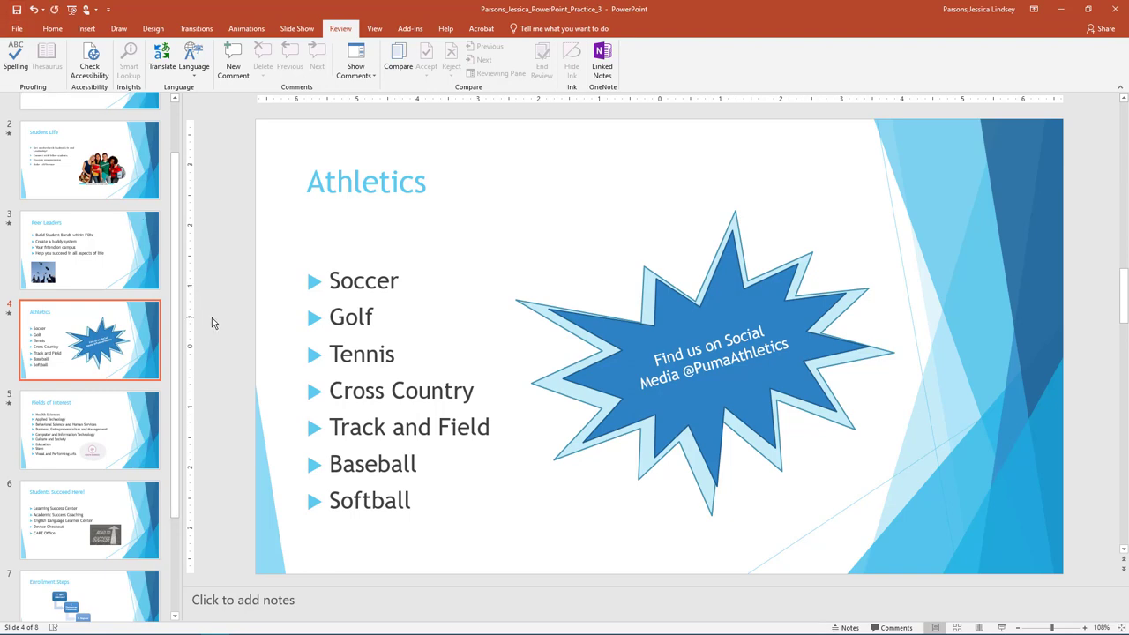
{"action": "left_click", "coordinate": [374, 28]}
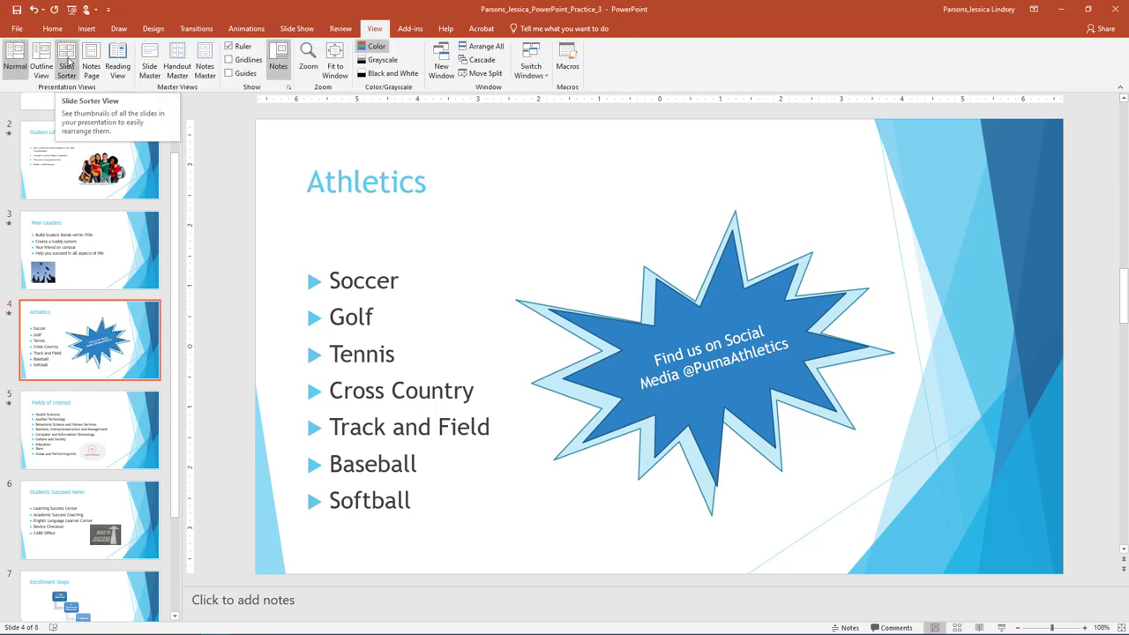
{"action": "left_click", "coordinate": [67, 61]}
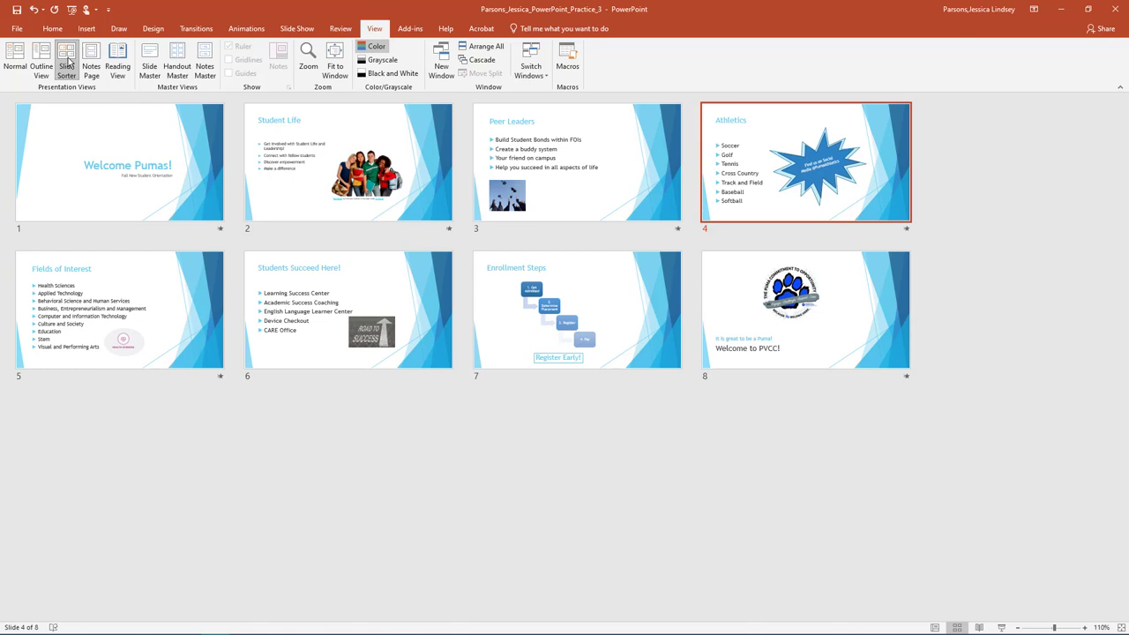
- Close PowerPoint, leaving the empty Windows desktop
{"action": "left_click", "coordinate": [1116, 10]}
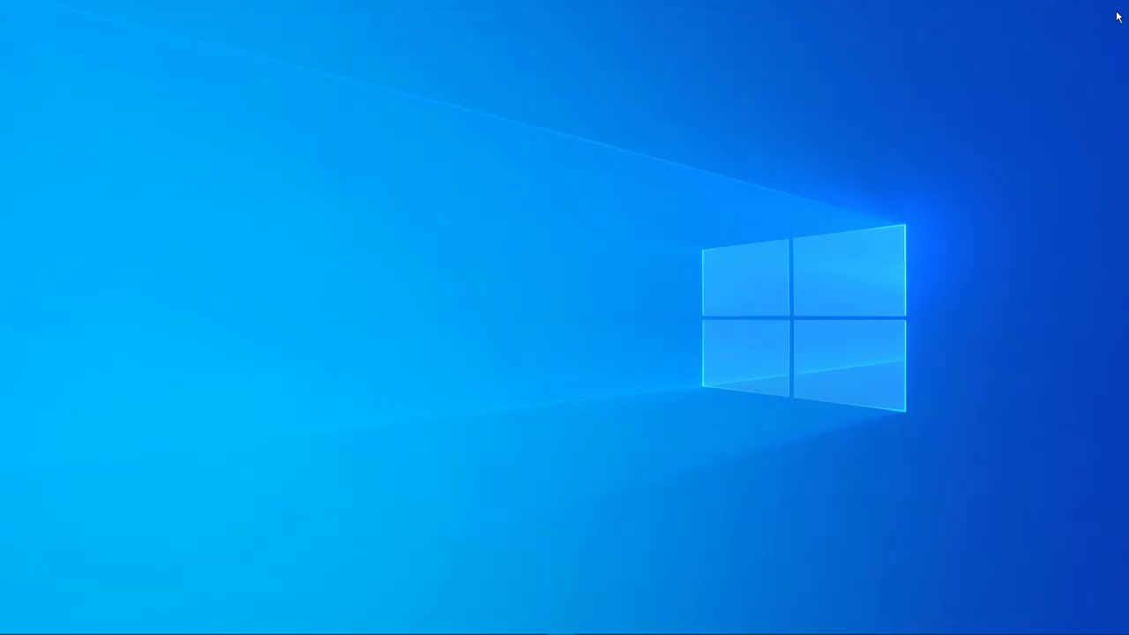